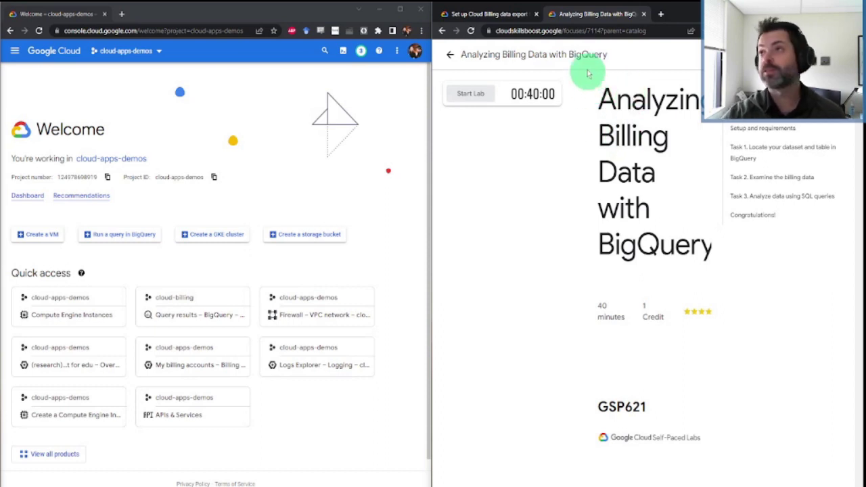
- Bring up the Cloud Billing data export guide and resize it to share the screen with the Google Cloud console
left_click(512, 14)
left_click(628, 181)
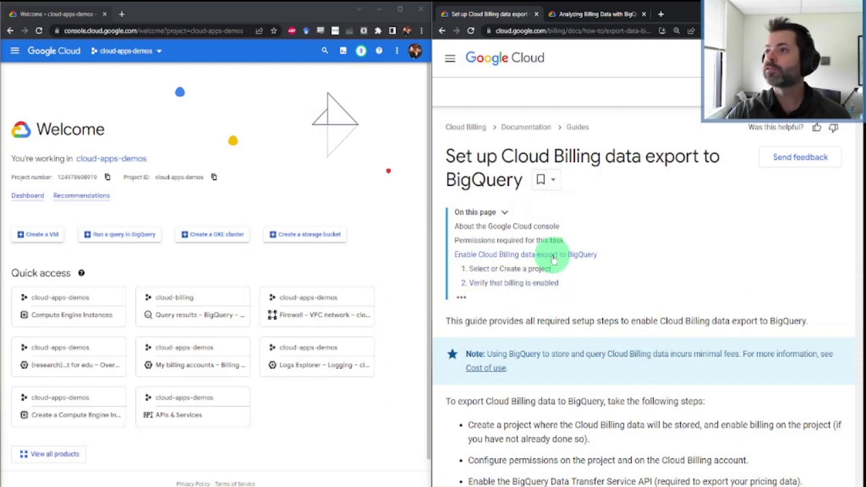
left_click_drag(428, 183, 388, 188)
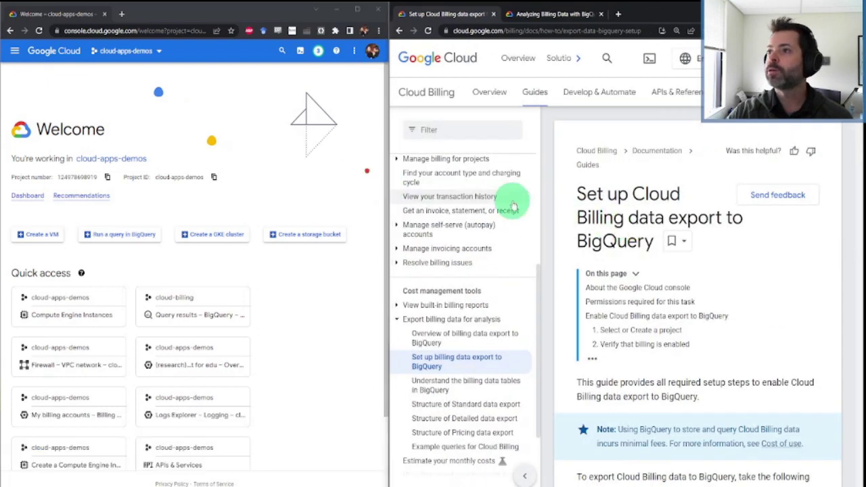
left_click_drag(387, 151, 397, 145)
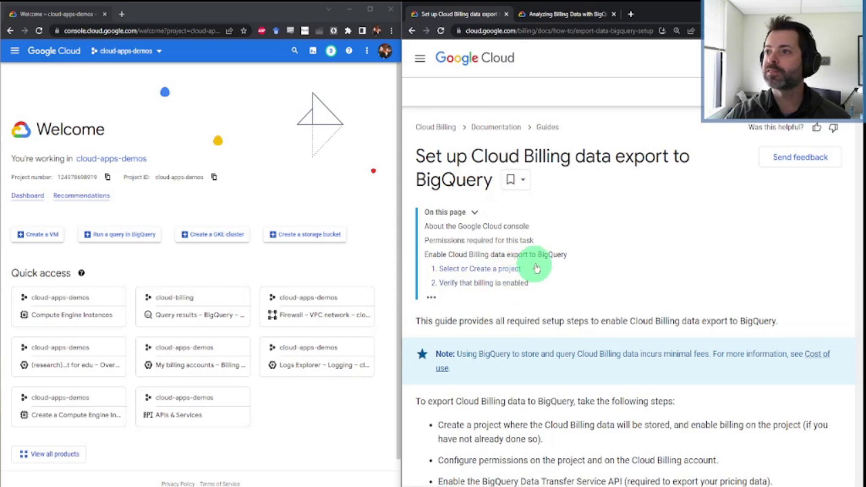
- Read the guide's export overview and the permissions required for exporting usage cost and pricing data to BigQuery
scroll(534, 263, "down", 1)
scroll(539, 263, "down", 3)
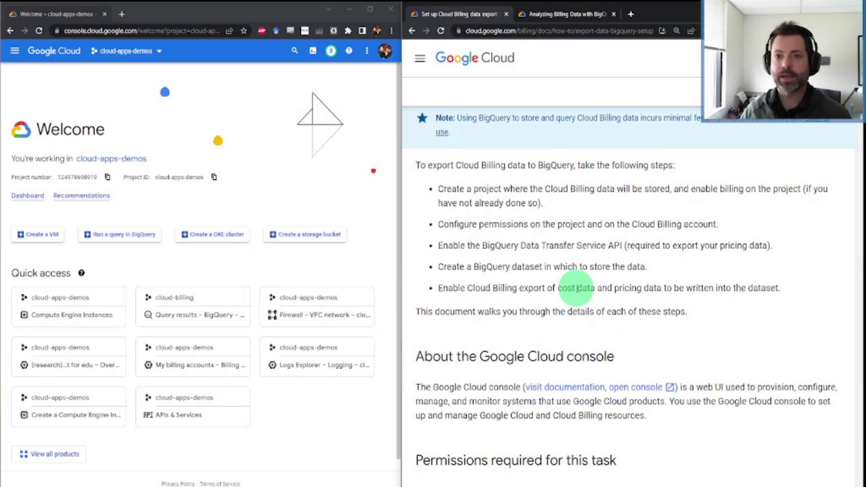
scroll(568, 284, "down", 3)
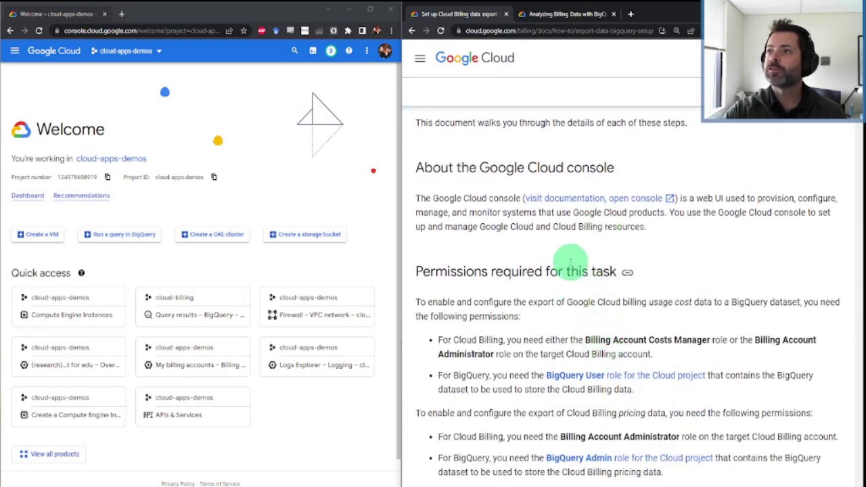
scroll(582, 270, "down", 1)
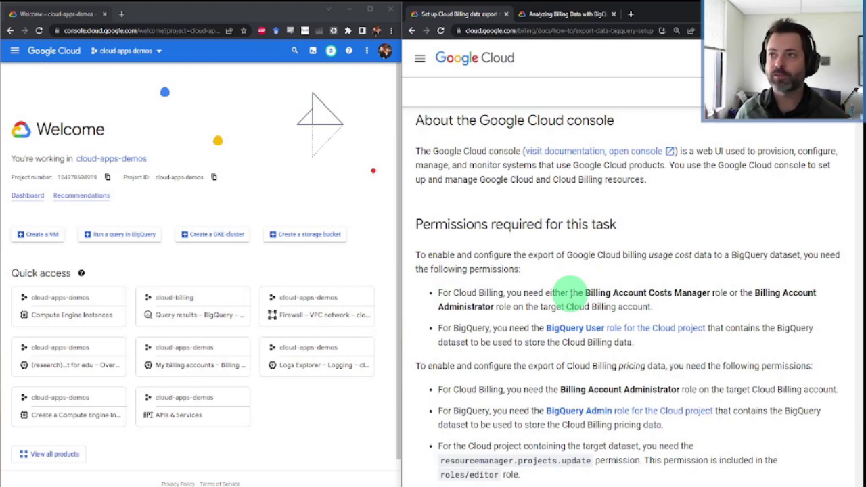
scroll(527, 278, "down", 2)
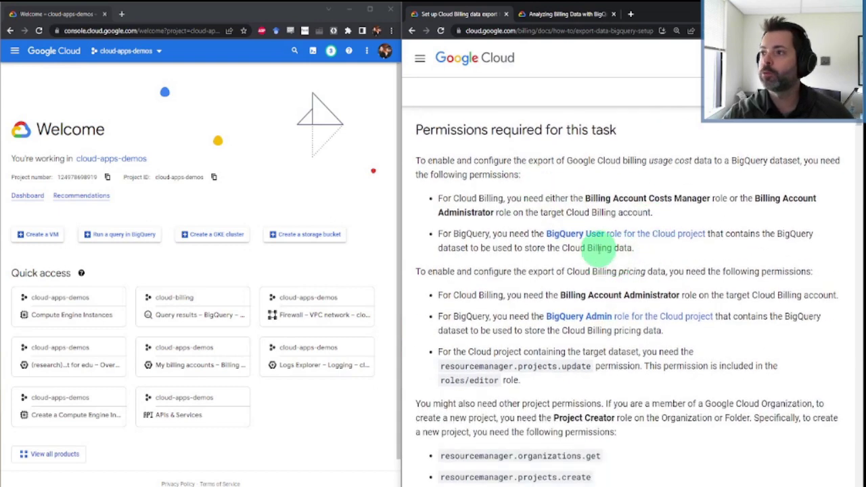
scroll(555, 289, "up", 1)
scroll(568, 257, "up", 1)
scroll(585, 280, "down", 2)
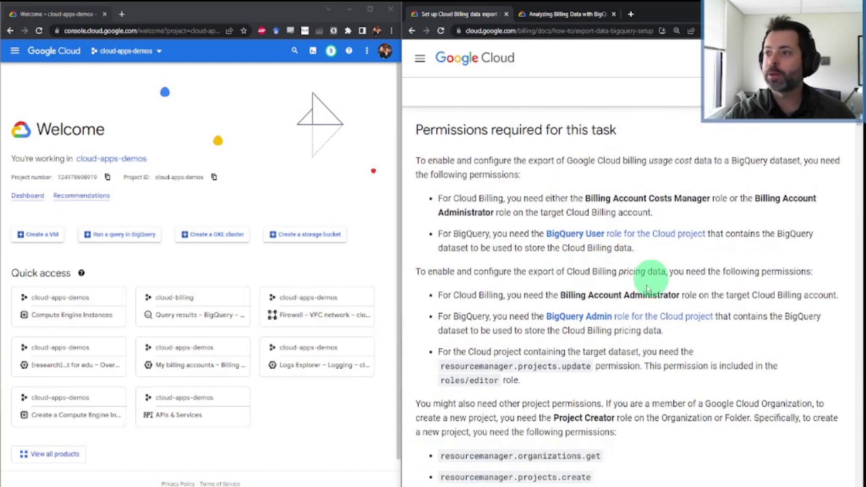
scroll(627, 292, "down", 5)
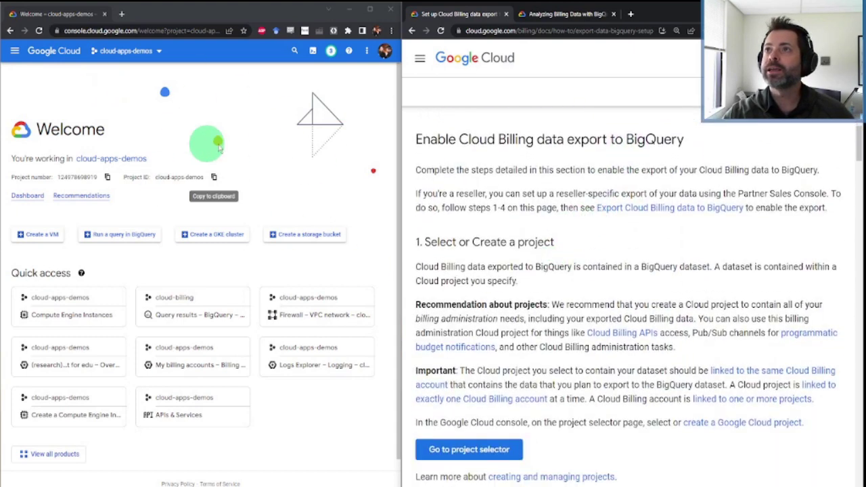
- Create a Google Cloud project named cloud-billing-2 linked to Billing Account for Education, with no organization
left_click(159, 51)
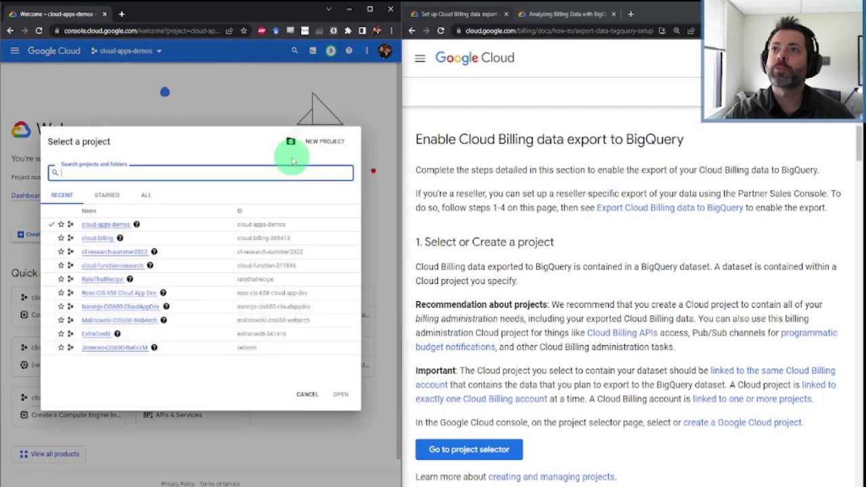
left_click(315, 143)
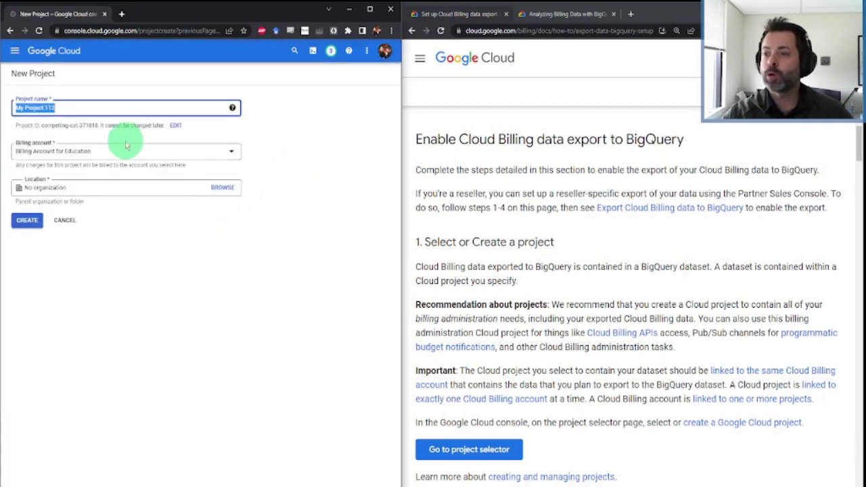
type("cloud")
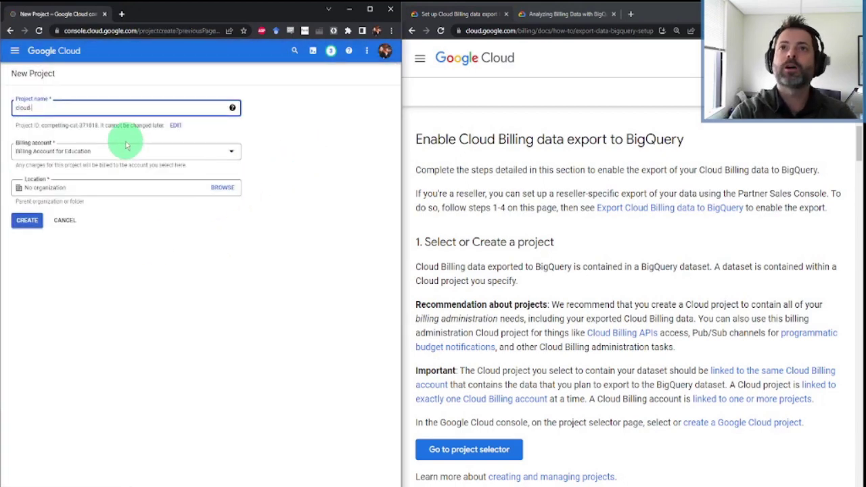
type("-billing-2")
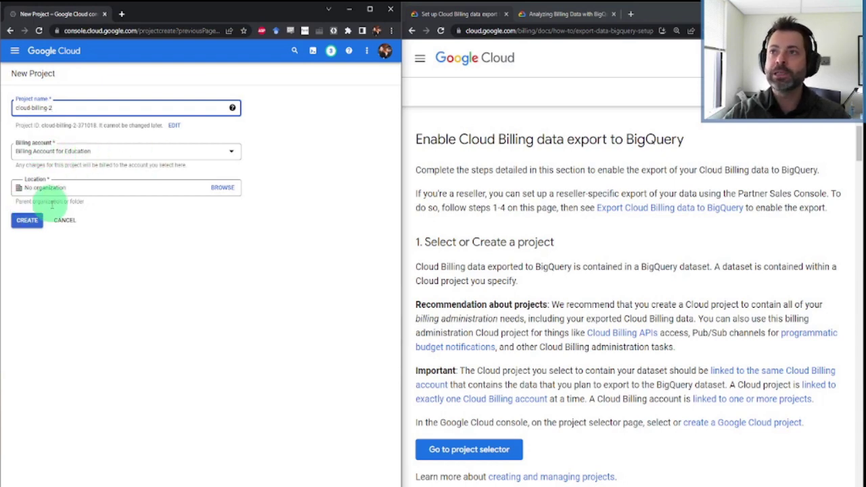
left_click(82, 152)
left_click(226, 261)
left_click(42, 221)
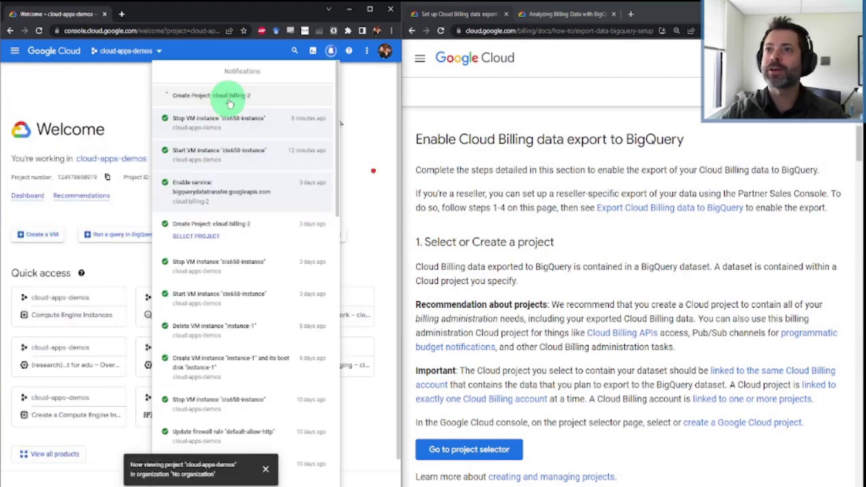
left_click(98, 95)
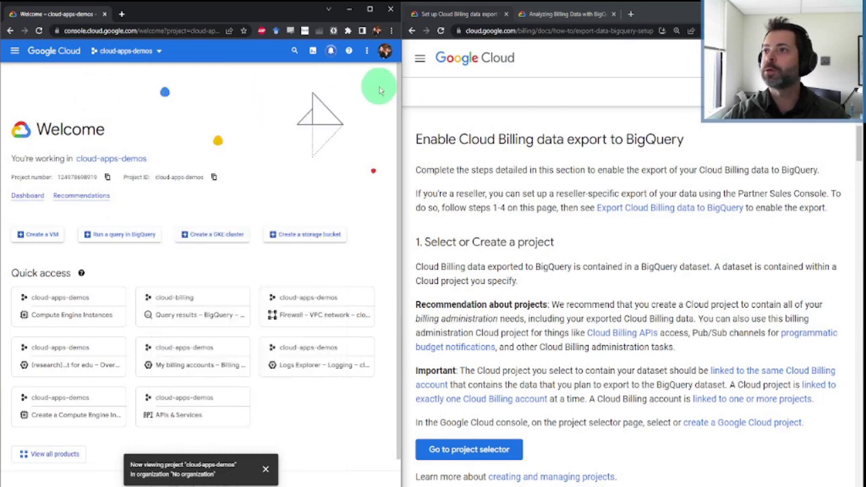
- Follow the guide to the billing verification section and switch the console to the cloud-billing-2 project
scroll(477, 286, "down", 1)
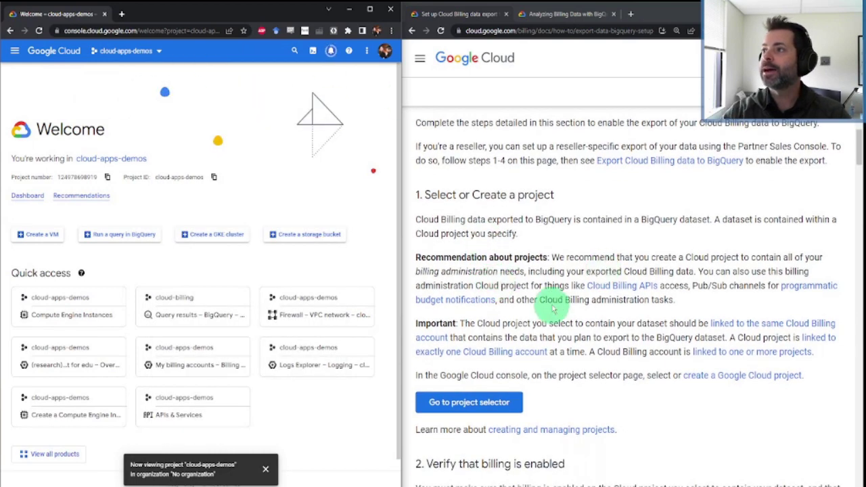
scroll(510, 287, "down", 1)
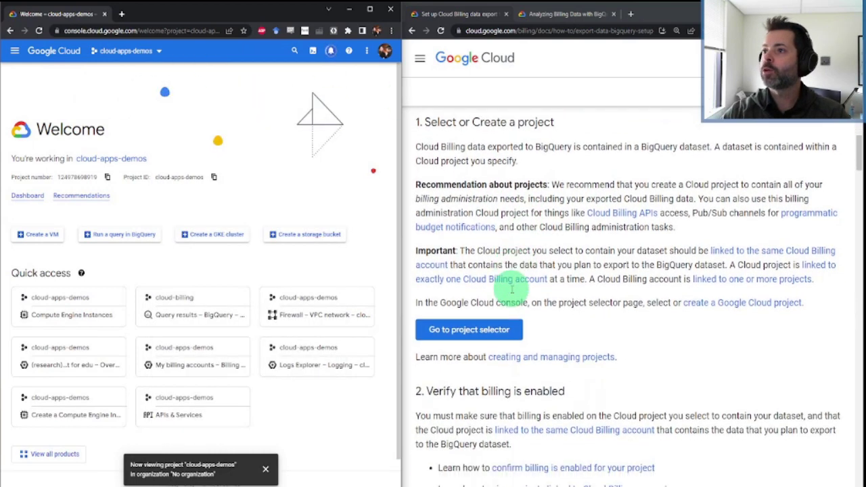
scroll(491, 291, "down", 2)
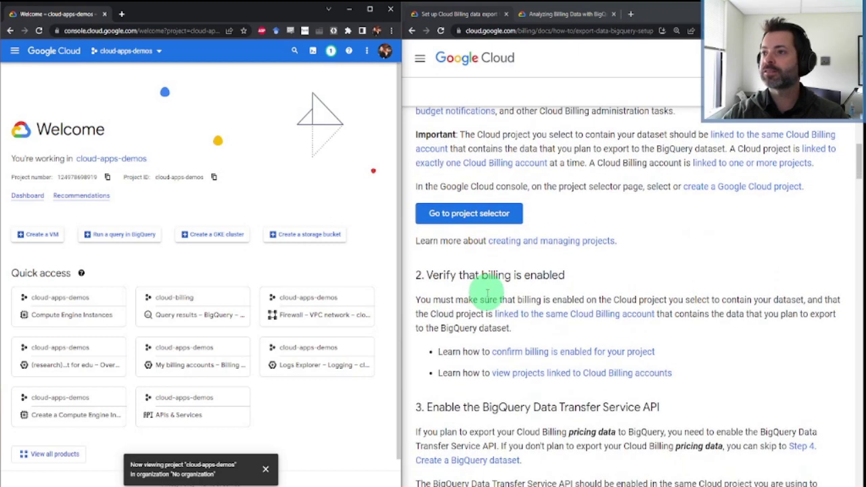
scroll(487, 294, "down", 1)
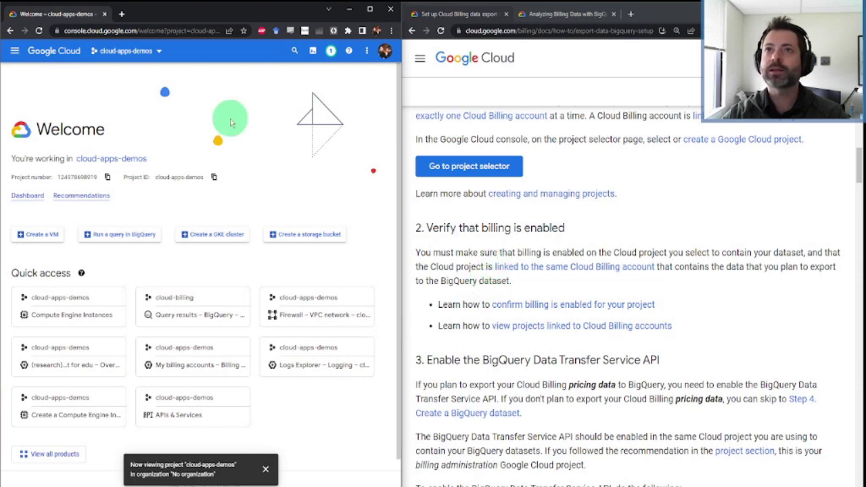
left_click(118, 54)
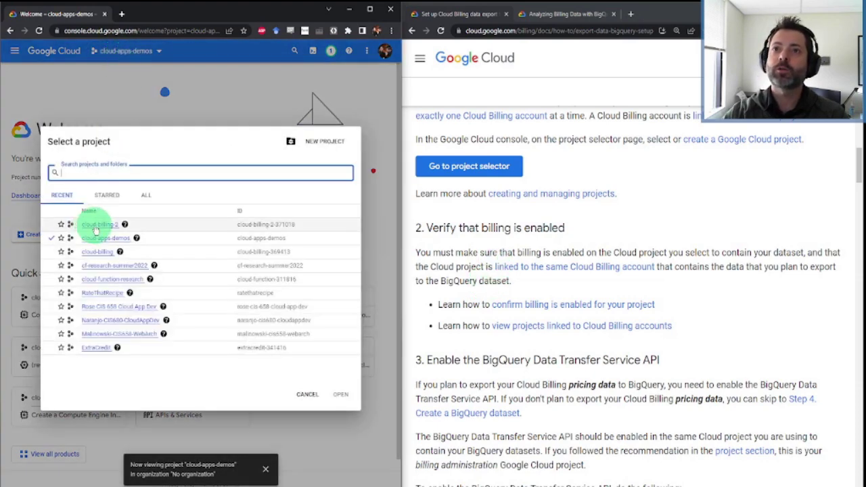
left_click(95, 224)
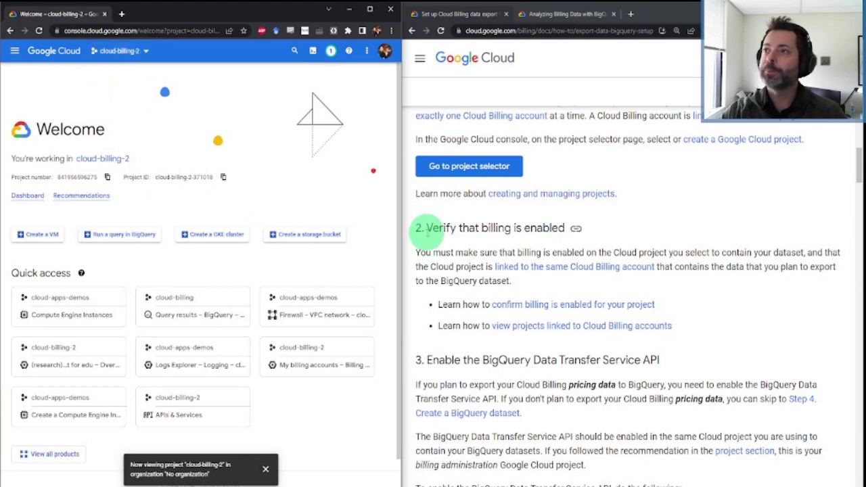
- Open the guide's BigQuery Data Transfer Service API page in the console window and enable the API for cloud-billing-2
scroll(565, 264, "down", 3)
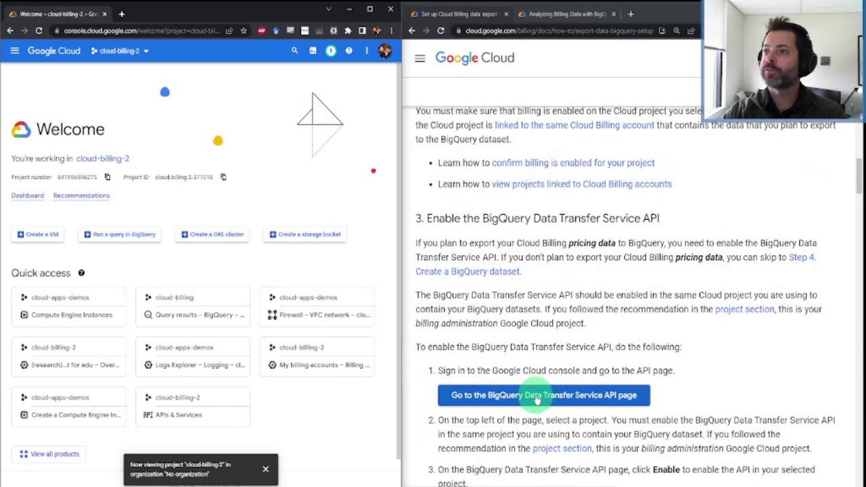
left_click(536, 396)
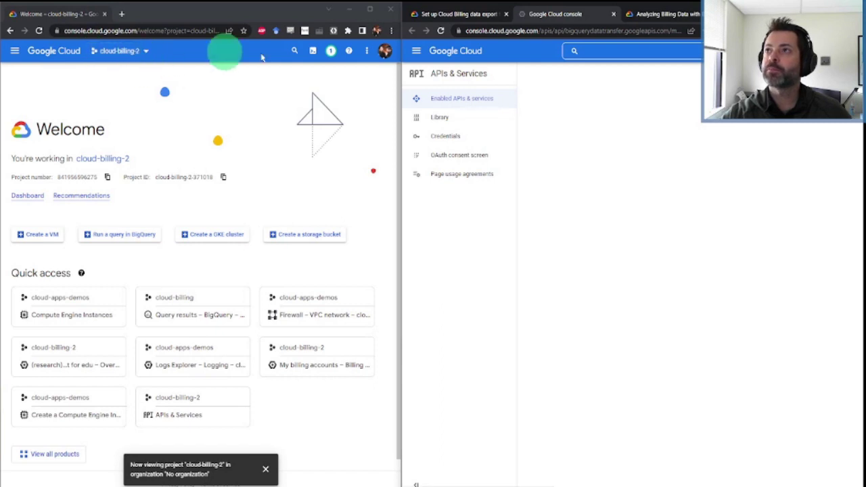
left_click_drag(545, 12, 169, 13)
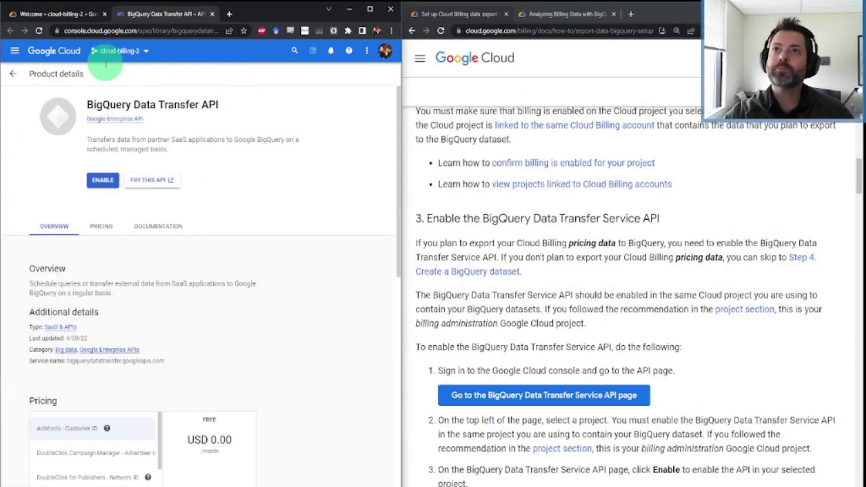
left_click(100, 179)
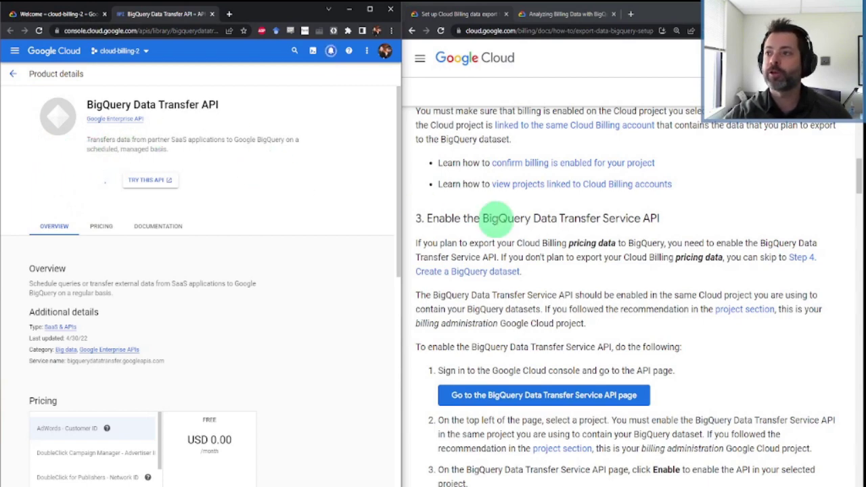
- Copy the guide's BigQuery page link and open console.cloud.google.com/bigquery in the console window
scroll(525, 293, "down", 1)
scroll(524, 293, "down", 3)
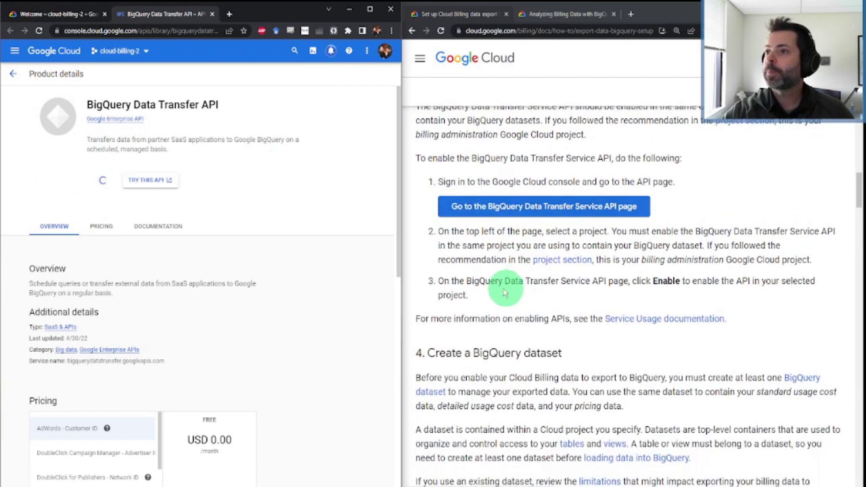
scroll(566, 255, "down", 2)
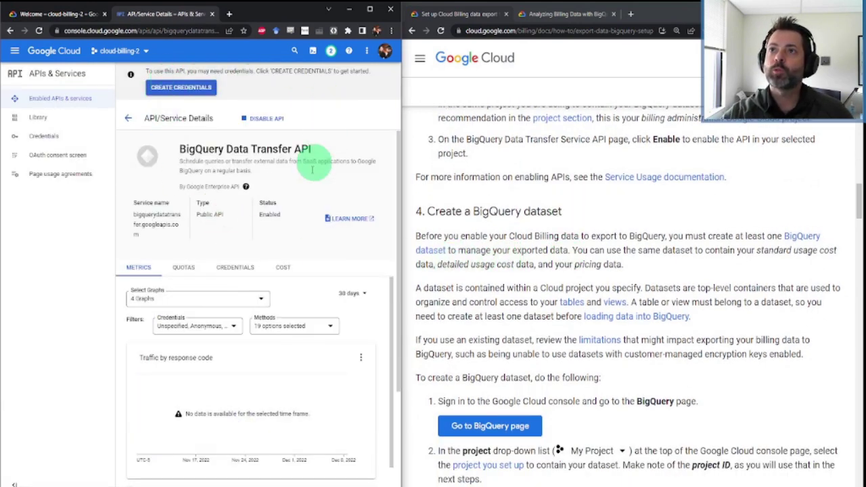
right_click(477, 424)
left_click(498, 392)
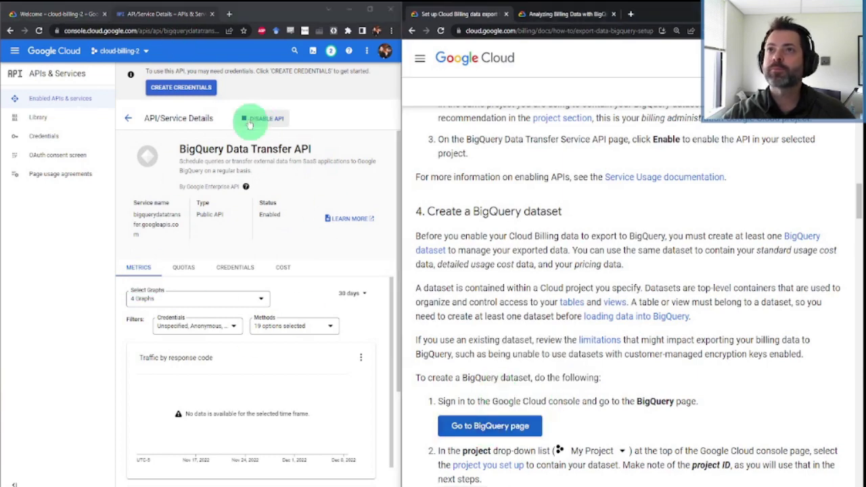
left_click(194, 31)
type("https://console.cloud.google.com/bigquery")
key("Return")
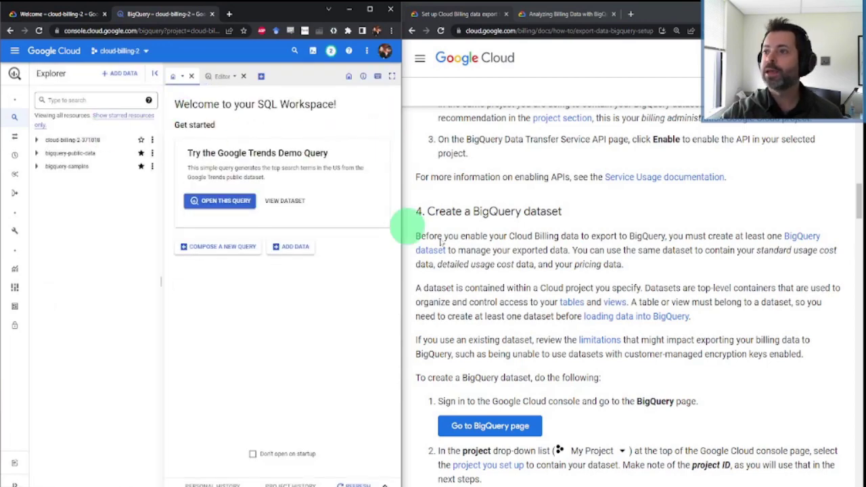
- Start a new BigQuery dataset in the cloud-billing-2 project and set its dataset ID to all_cloud_billing
scroll(602, 318, "down", 2)
scroll(602, 318, "down", 3)
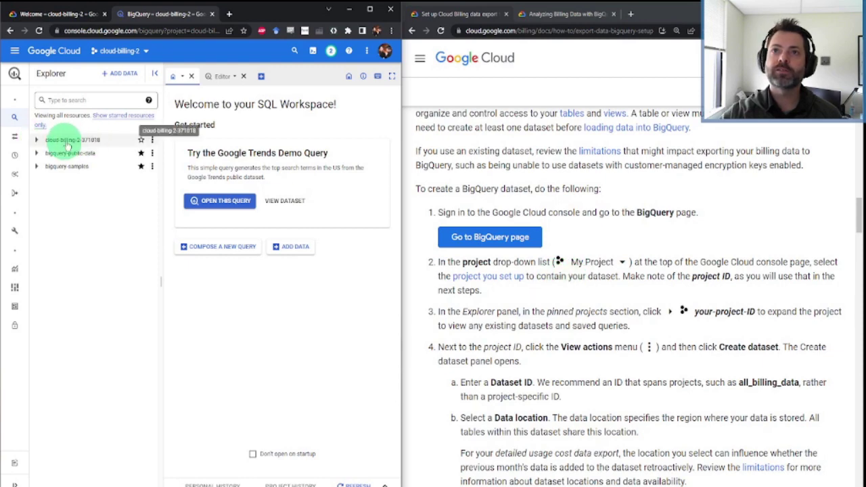
left_click(36, 140)
scroll(605, 291, "down", 2)
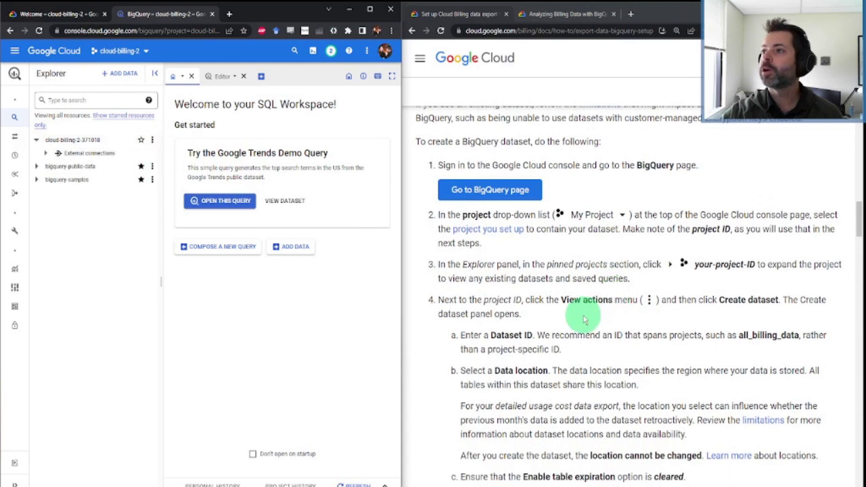
left_click(153, 140)
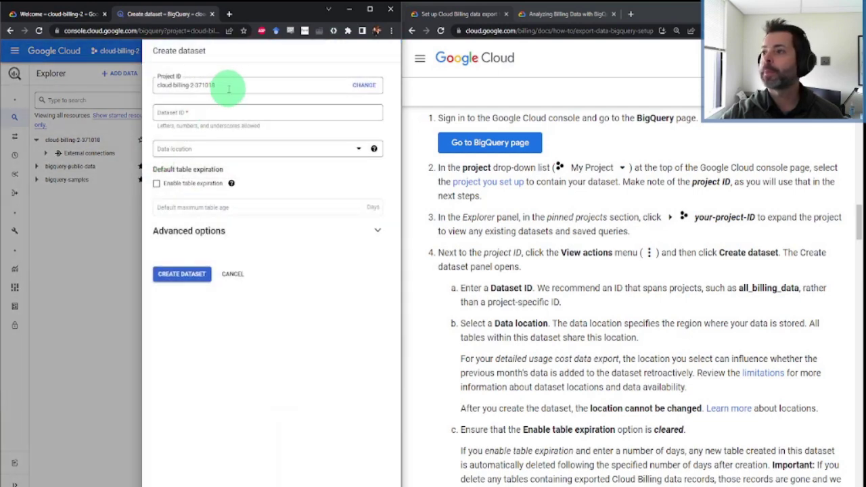
left_click(239, 79)
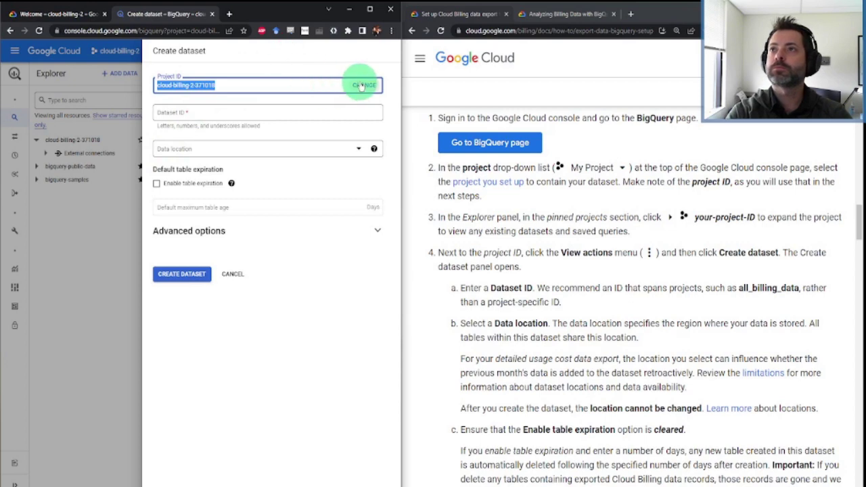
left_click(279, 114)
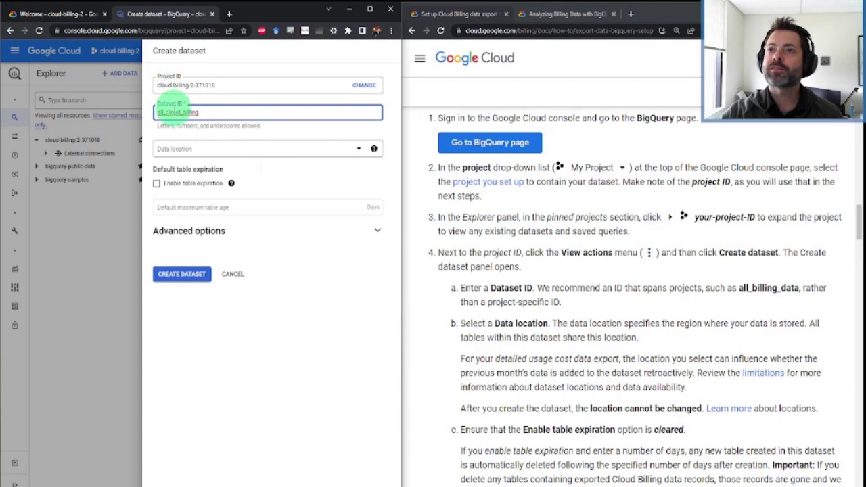
scroll(544, 267, "down", 1)
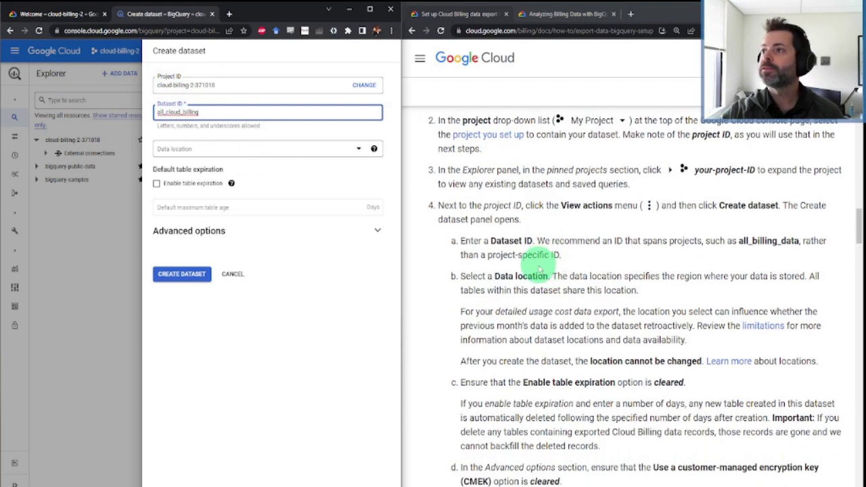
- Set the dataset's data location to us-central1 (Iowa), keep the Google-managed encryption key in the advanced options, and create the dataset
left_click(215, 150)
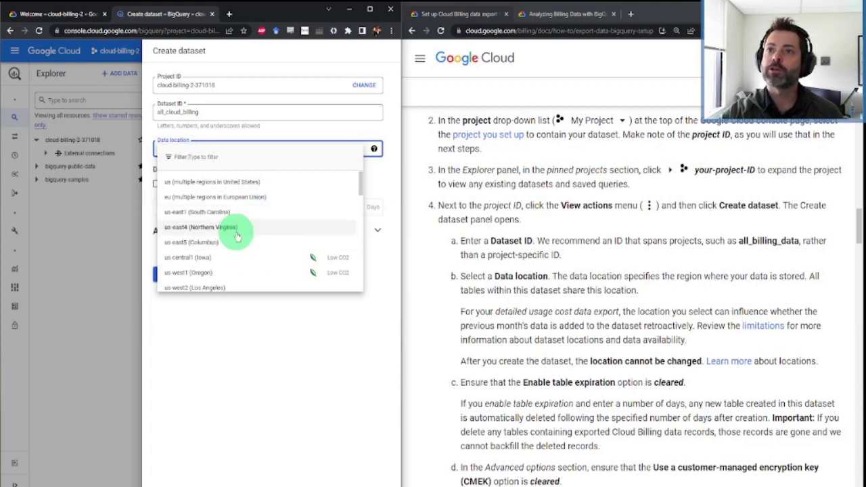
left_click(321, 260)
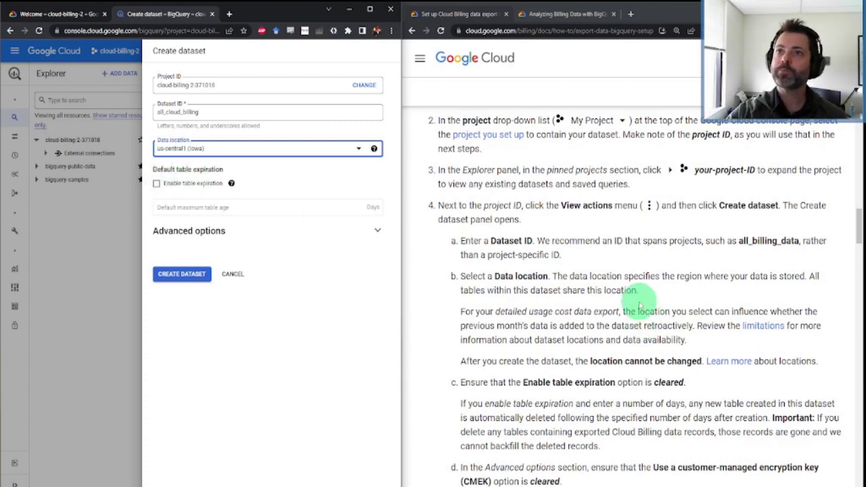
scroll(706, 352, "down", 2)
scroll(706, 352, "down", 3)
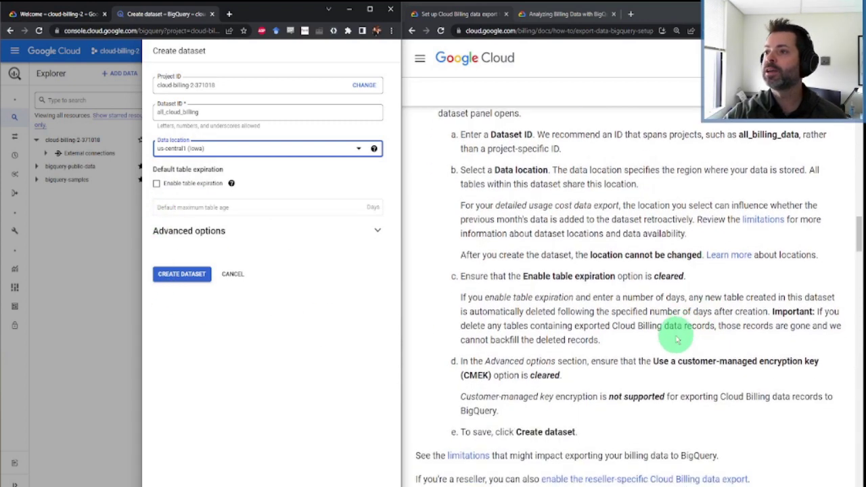
left_click(200, 236)
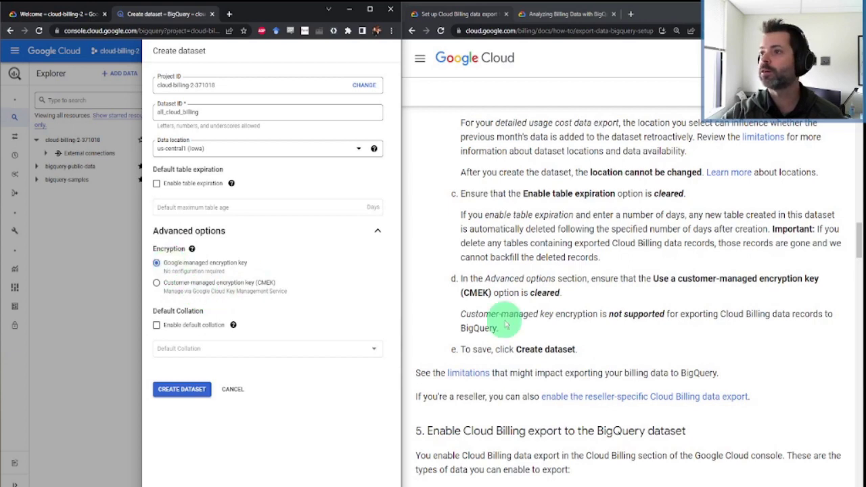
scroll(517, 326, "down", 1)
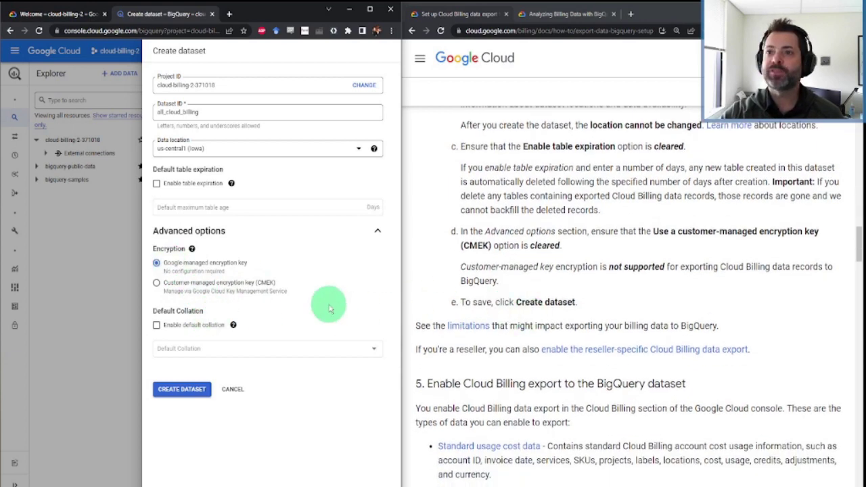
left_click(174, 392)
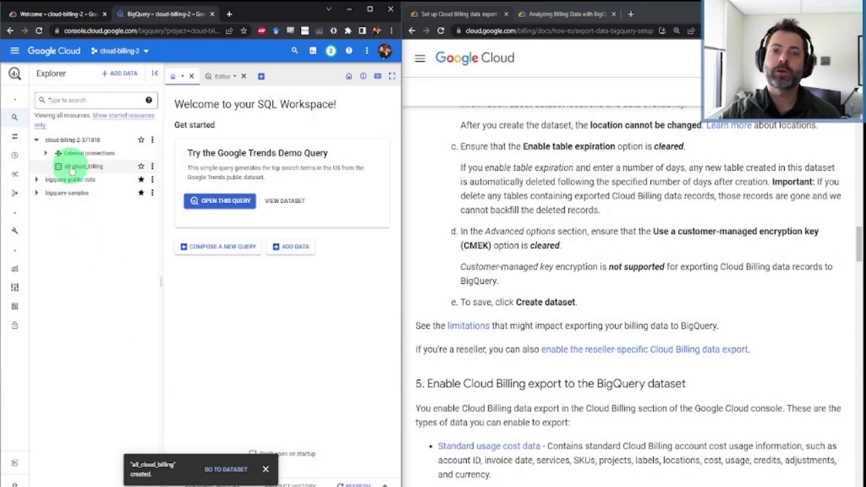
- Follow the guide to the section on enabling Cloud Billing export to the BigQuery dataset and copy its Billing export page link
scroll(468, 311, "down", 2)
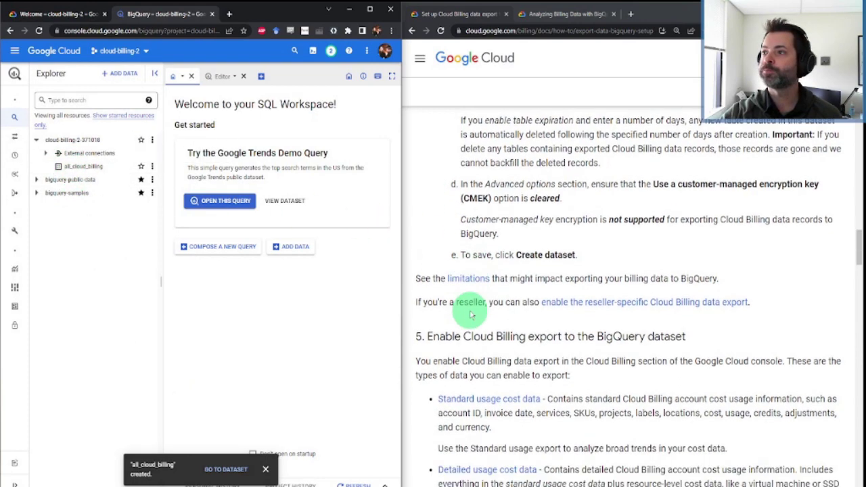
scroll(471, 313, "down", 2)
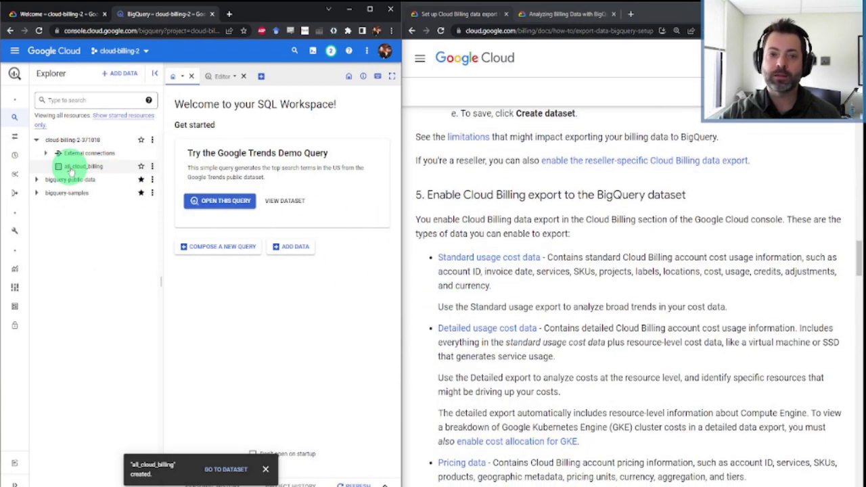
scroll(467, 298, "down", 1)
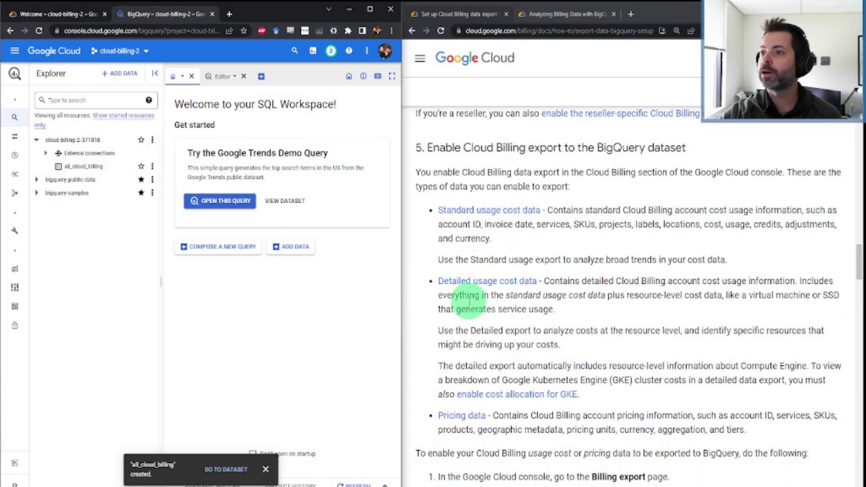
scroll(466, 301, "down", 1)
scroll(466, 301, "up", 1)
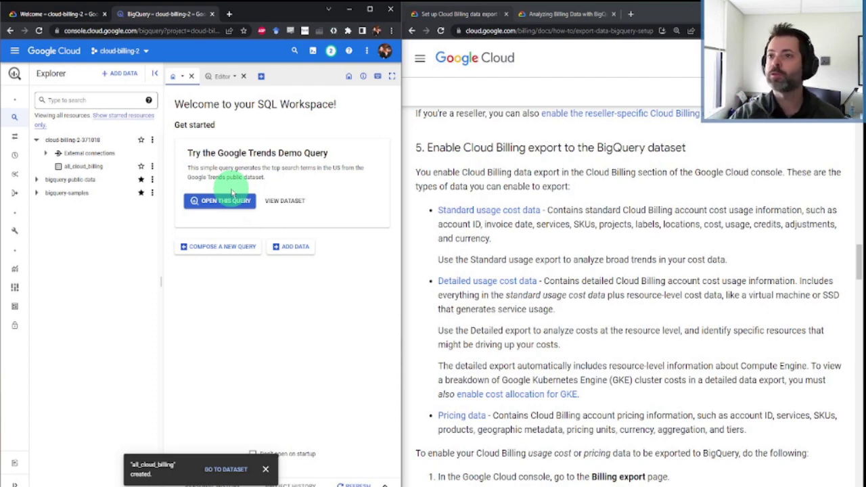
scroll(548, 344, "down", 3)
left_click(529, 360)
right_click(530, 361)
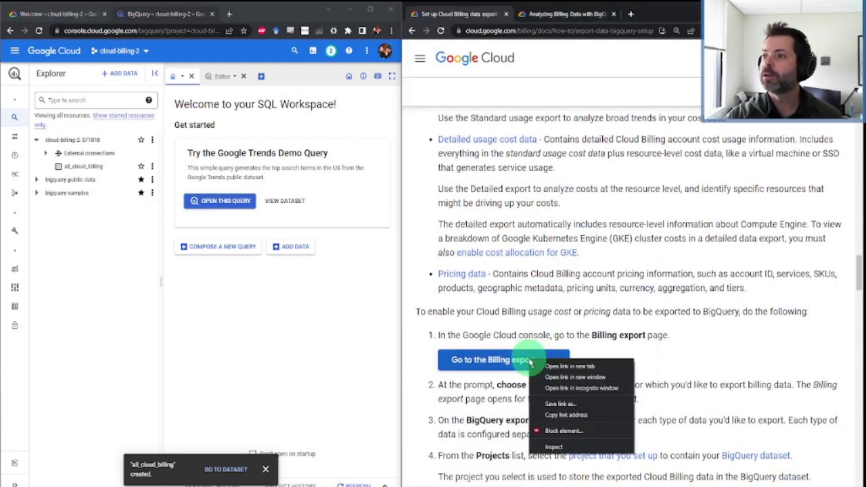
left_click(599, 416)
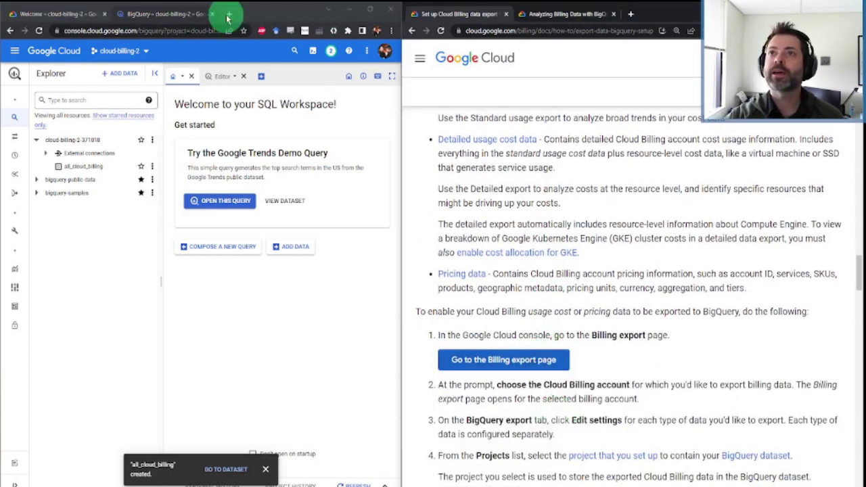
- Open console.cloud.google.com/billing/export in a new tab of the console window and choose the Billing Account for Education
left_click(230, 13)
type("https://console.cloud.google.com/billing/export")
key("Return")
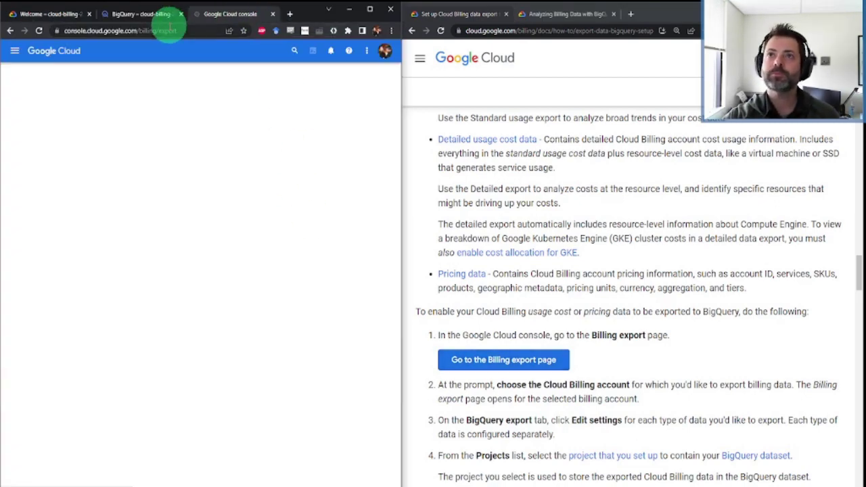
scroll(581, 230, "down", 1)
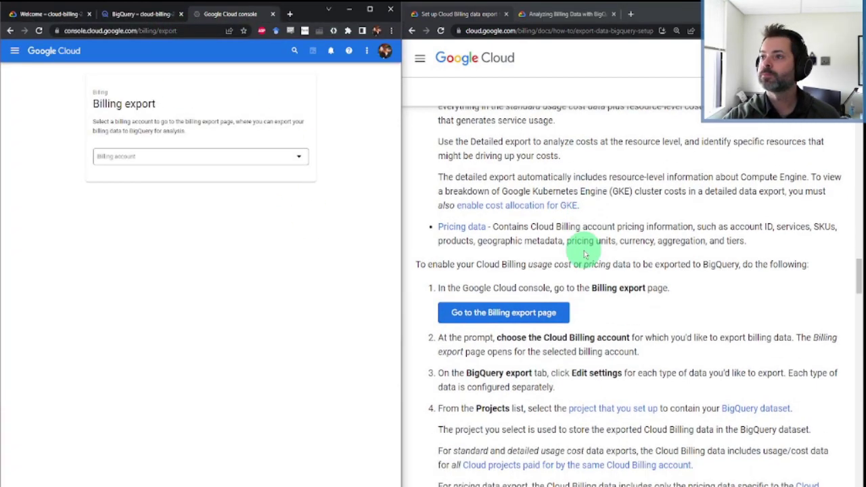
left_click(243, 165)
left_click(161, 223)
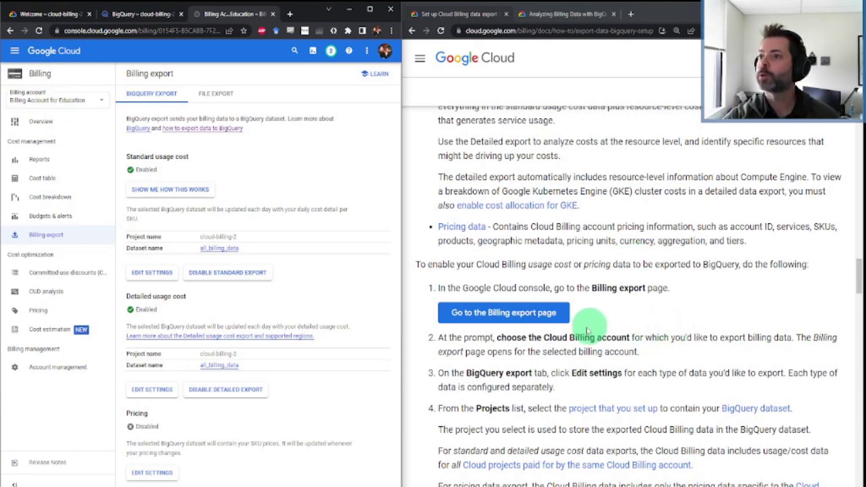
- Review the Standard usage cost, Detailed usage cost and Pricing export types, and open the Standard usage cost settings for editing
scroll(588, 328, "down", 1)
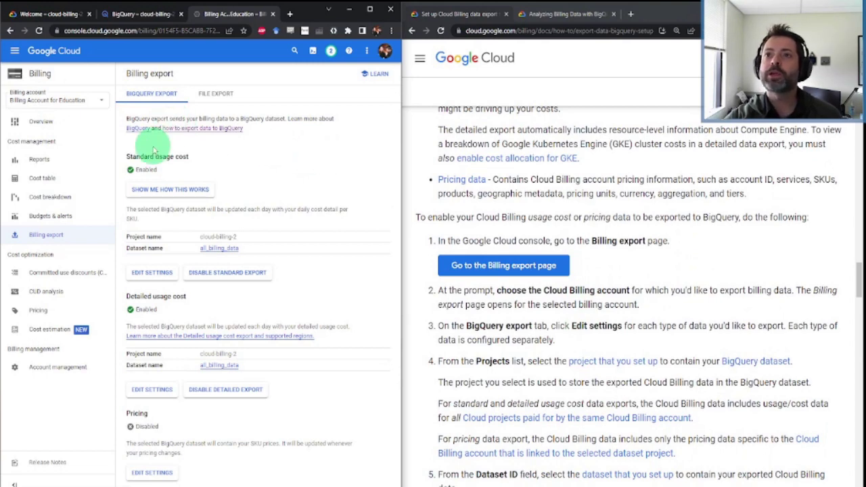
left_click_drag(126, 156, 195, 165)
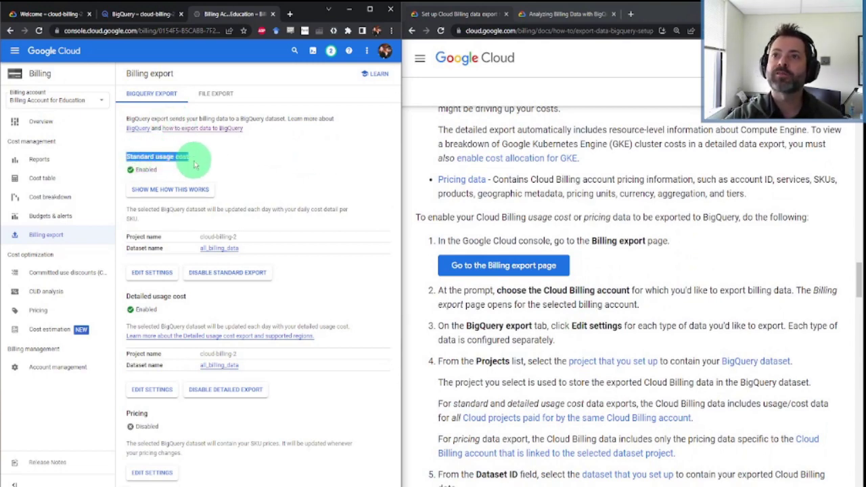
left_click_drag(130, 296, 184, 306)
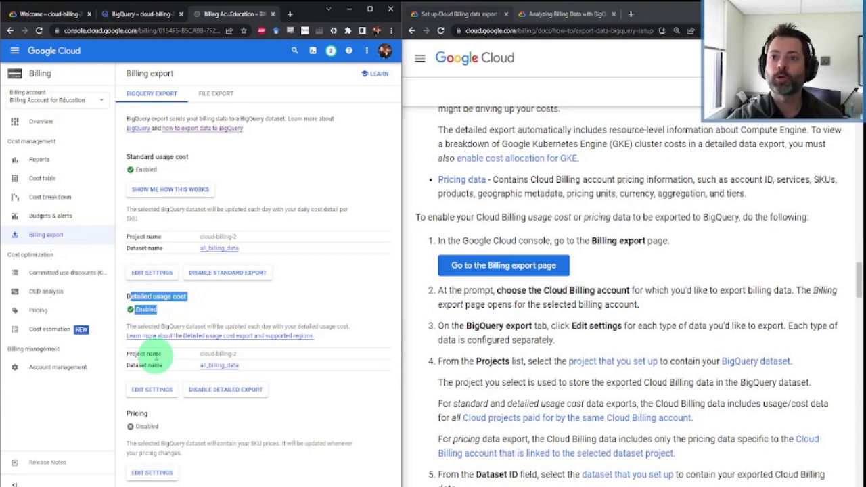
left_click_drag(129, 413, 147, 413)
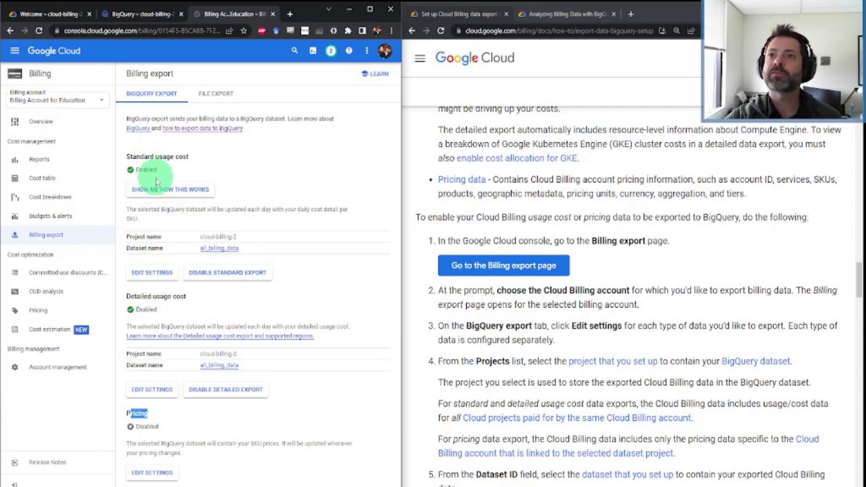
left_click(154, 273)
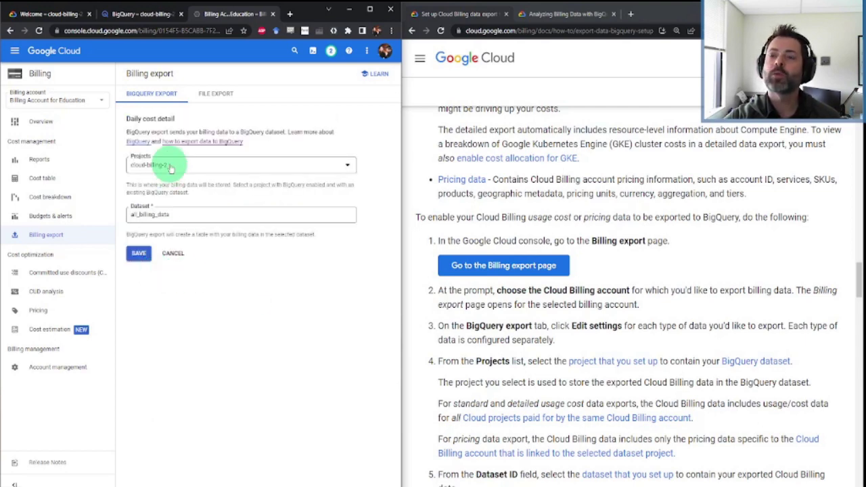
left_click(170, 167)
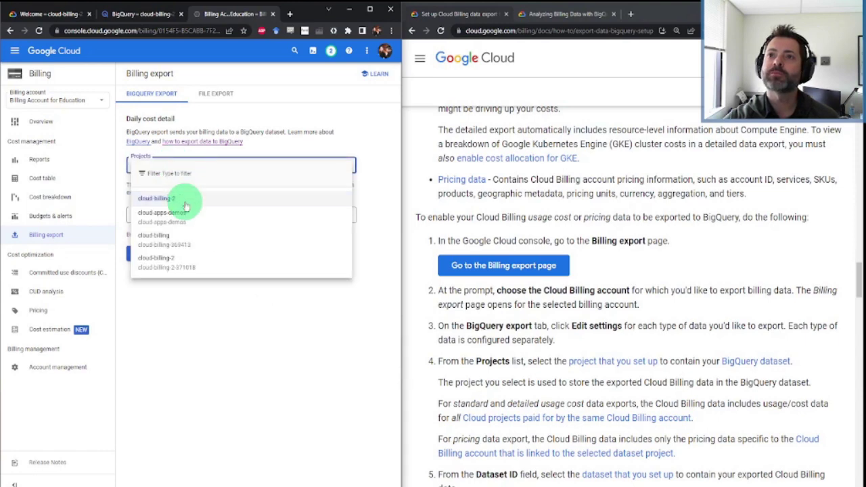
left_click(163, 215)
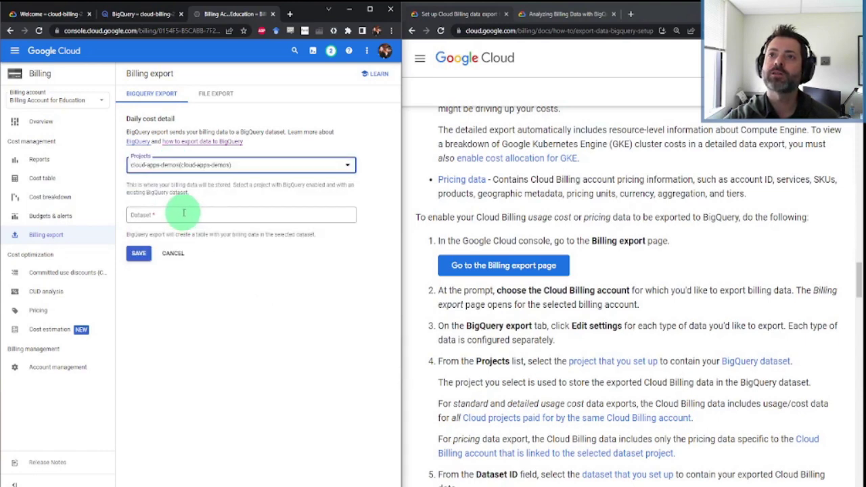
left_click(183, 214)
left_click(172, 164)
left_click(175, 195)
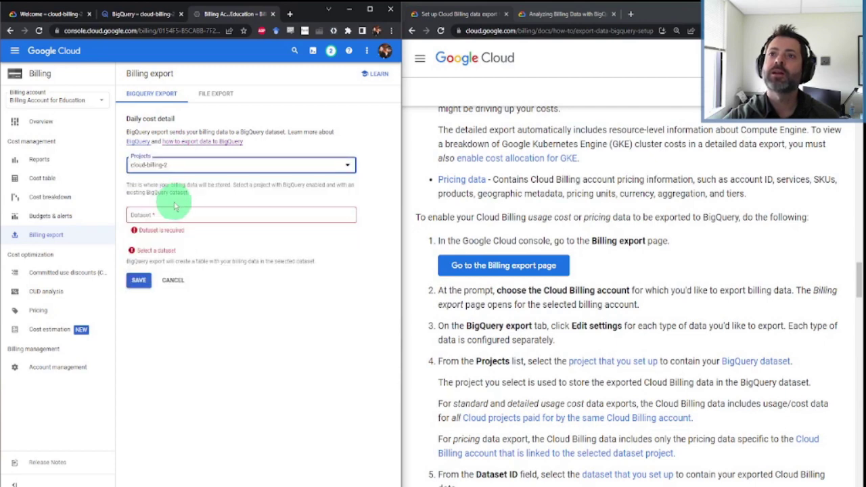
left_click(169, 216)
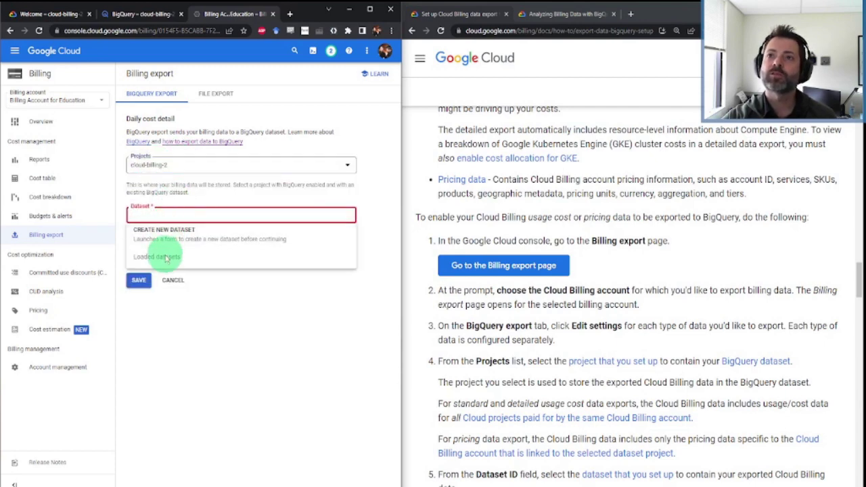
left_click(176, 320)
- Set the standard export's project to cloud-billing-2 (cloud-billing-2-371018) and its dataset to all_cloud_billing, and save the settings
left_click(168, 163)
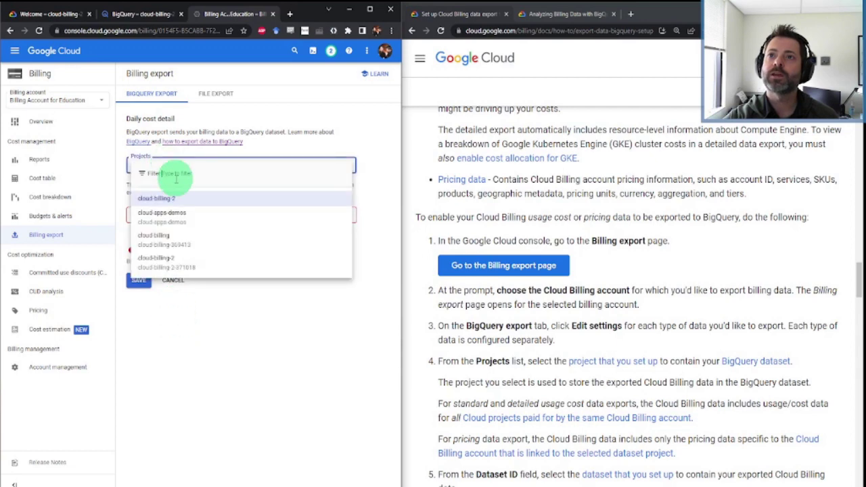
left_click(190, 265)
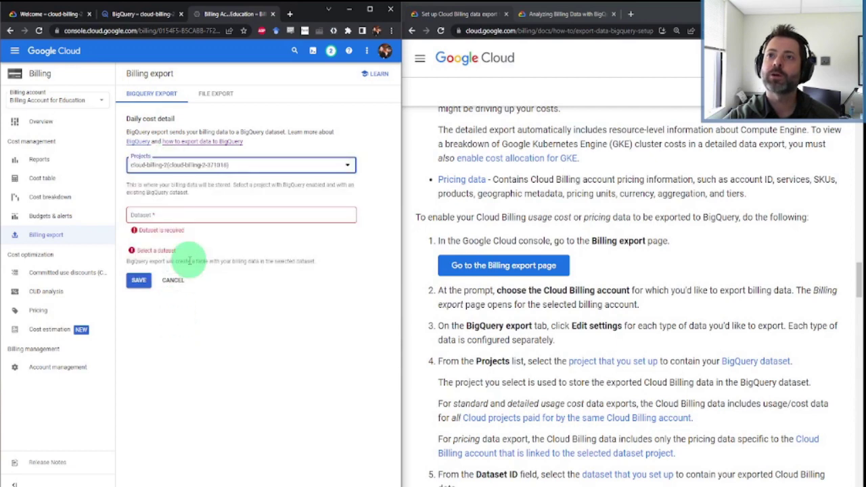
left_click(189, 216)
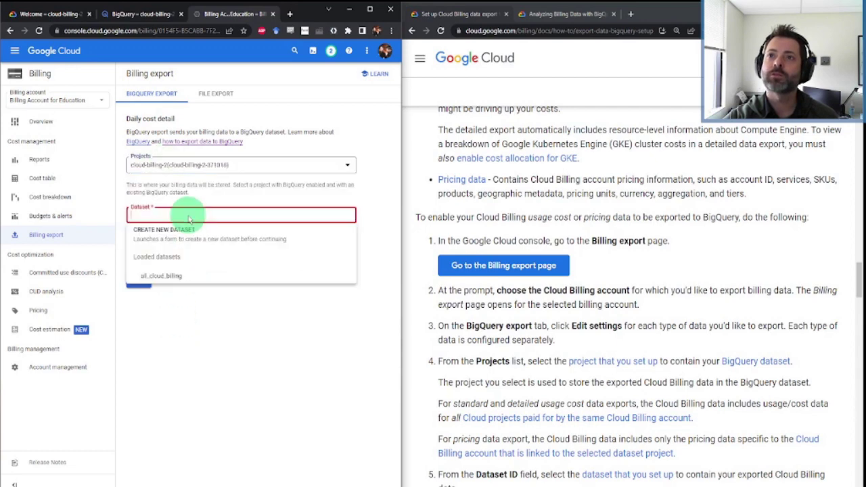
left_click(175, 279)
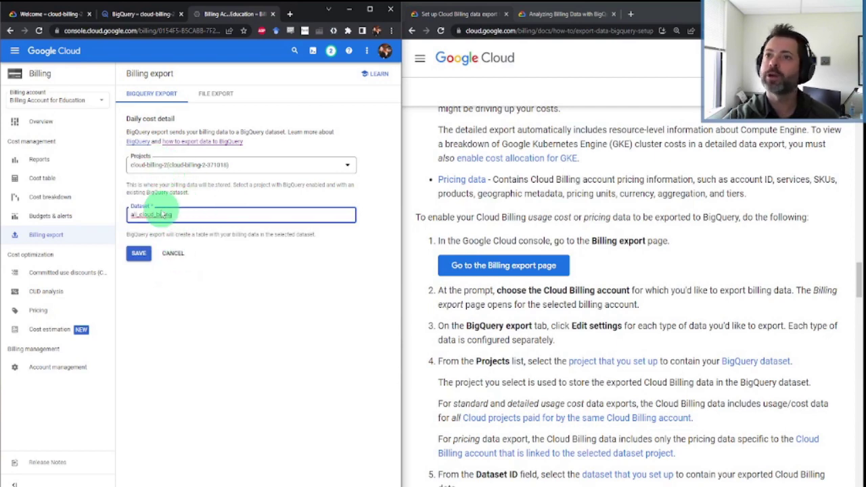
left_click(143, 256)
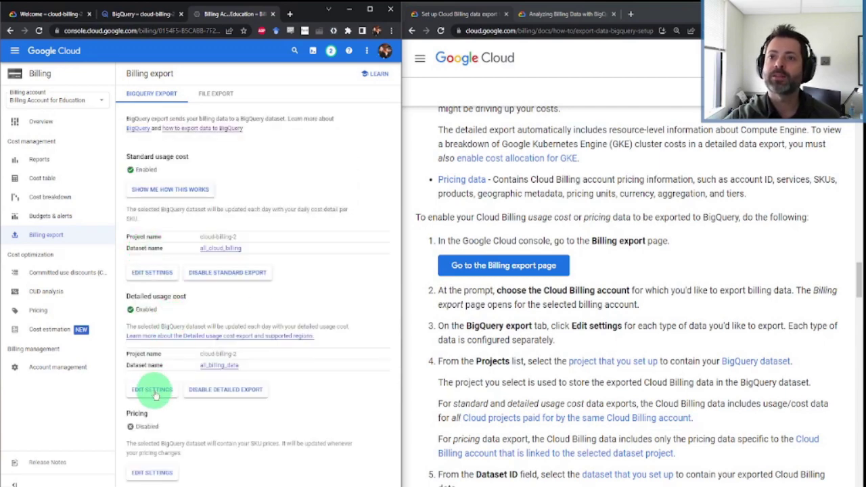
- Open the Detailed usage cost export settings and save them
left_click(152, 390)
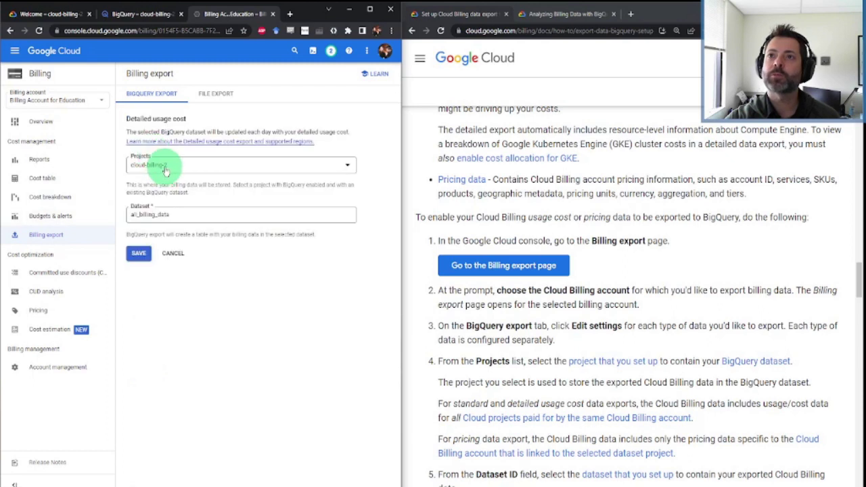
left_click(142, 255)
- Read the guide's remaining export steps, the section on updating exported billing data and the dataset permissions section
scroll(498, 305, "down", 4)
scroll(498, 311, "down", 3)
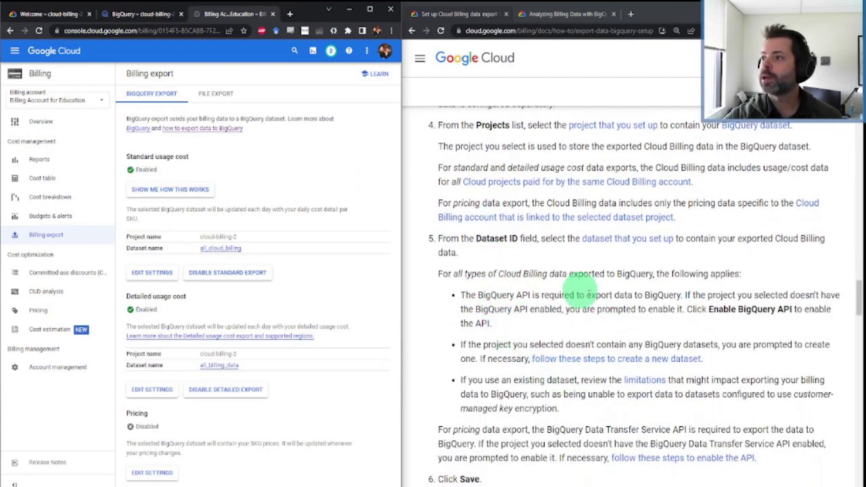
scroll(535, 318, "down", 4)
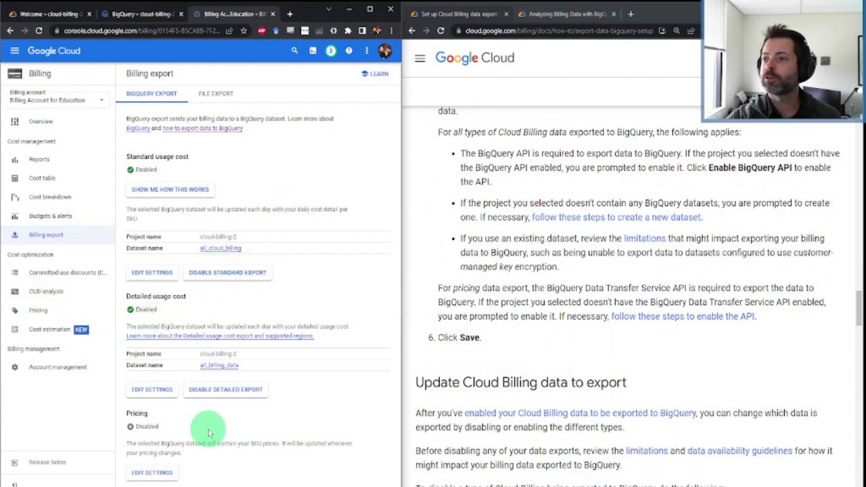
scroll(496, 392, "down", 1)
scroll(492, 390, "down", 3)
scroll(492, 391, "down", 1)
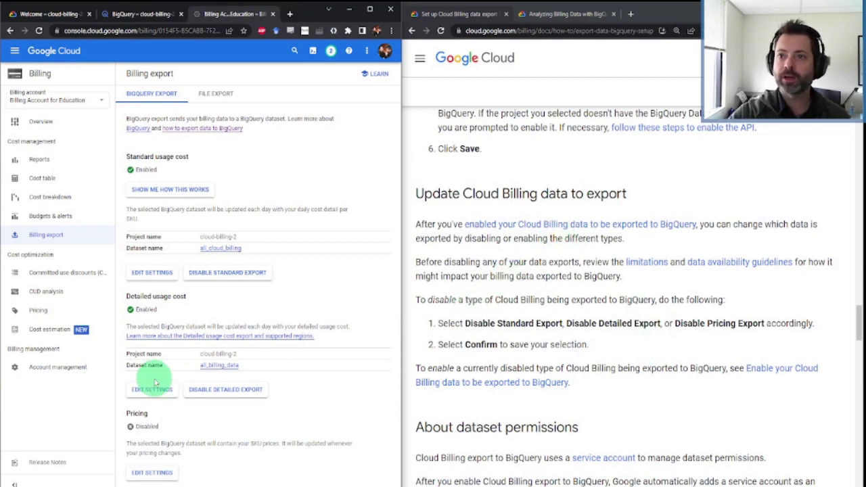
scroll(576, 399, "down", 3)
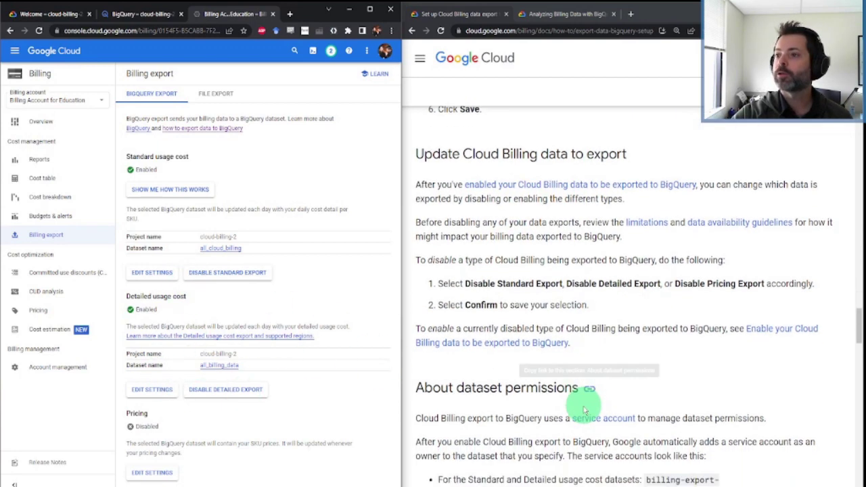
scroll(574, 408, "down", 2)
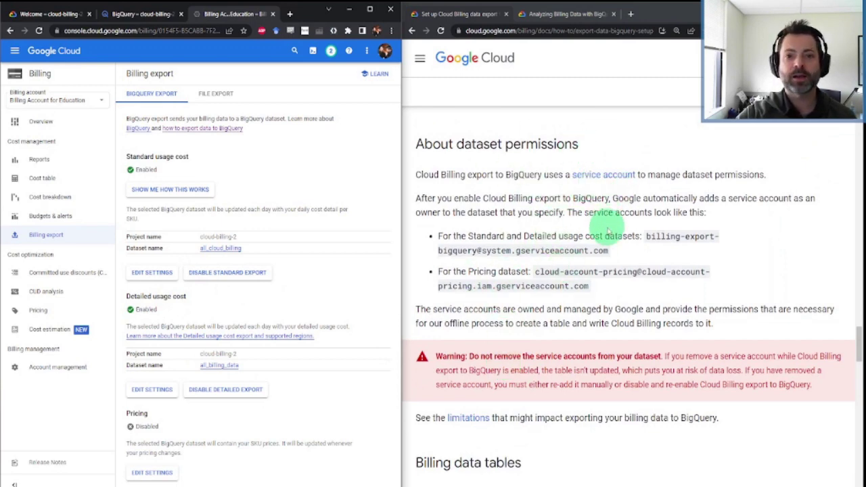
- Read the guide's sections on billing data tables, frequency of data loads, limitations and related topics
scroll(602, 230, "down", 5)
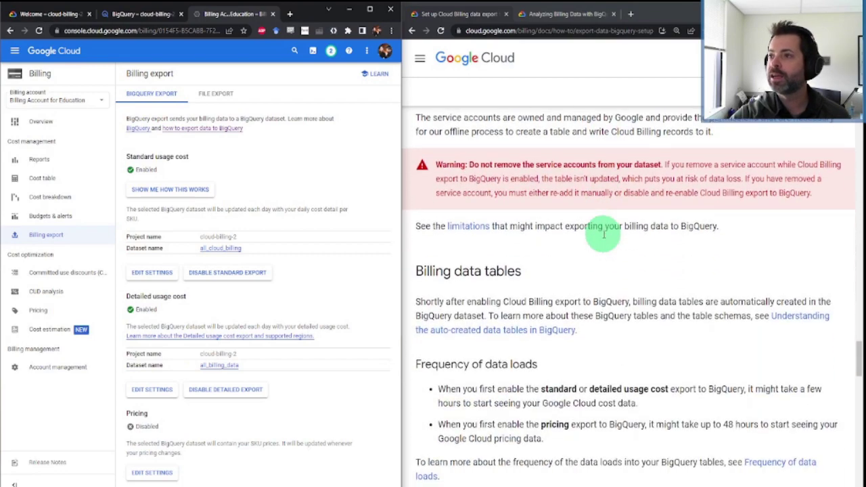
scroll(603, 234, "down", 4)
scroll(518, 219, "up", 3)
scroll(521, 223, "down", 10)
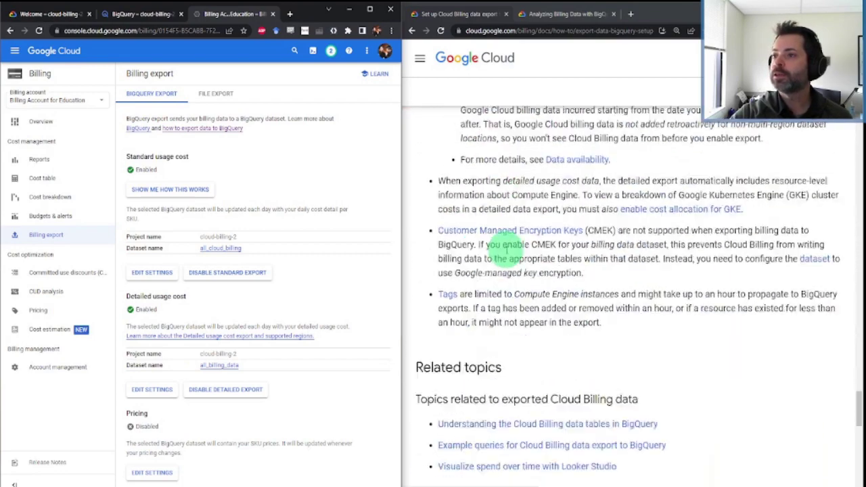
scroll(505, 250, "down", 2)
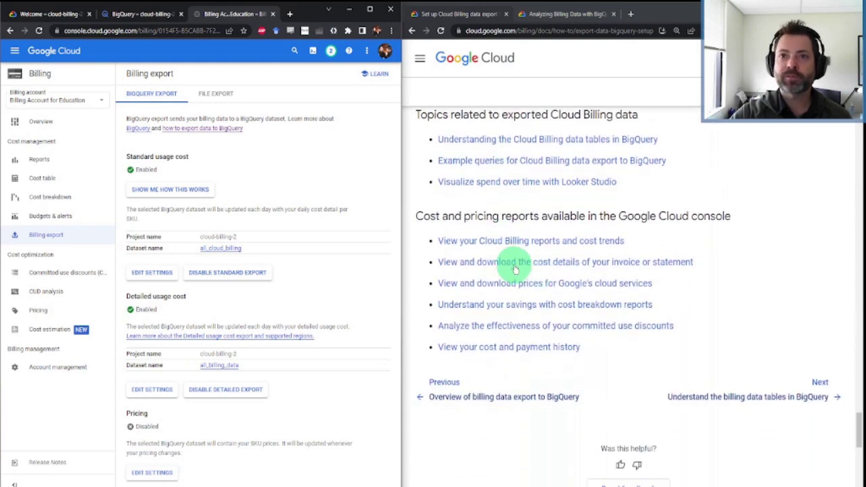
scroll(509, 257, "up", 4)
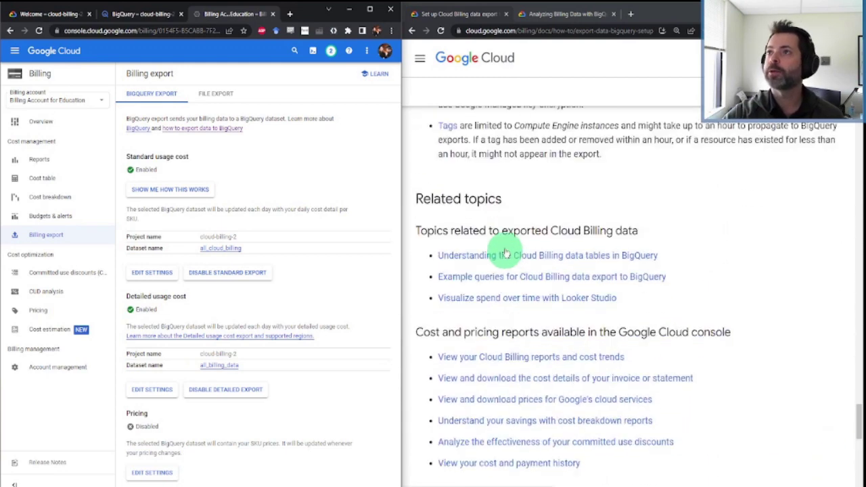
- Reload BigQuery and view the all_cloud_billing dataset's details under cloud-billing-2-371018
left_click(161, 20)
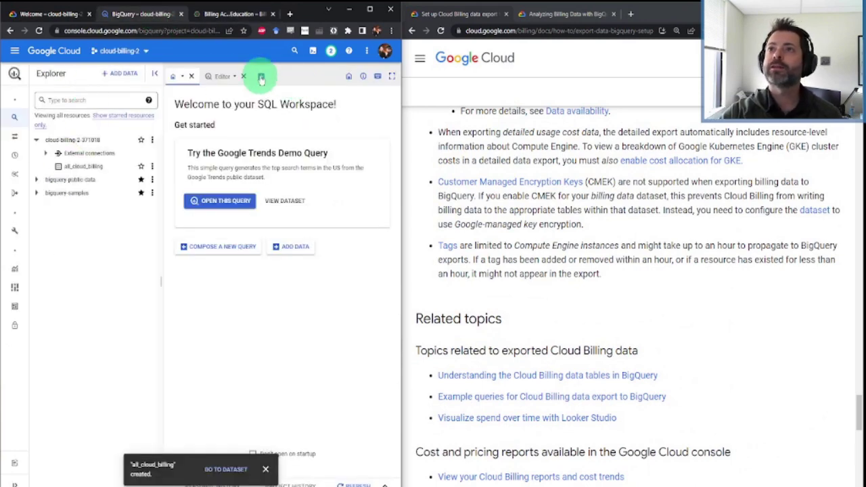
left_click(40, 30)
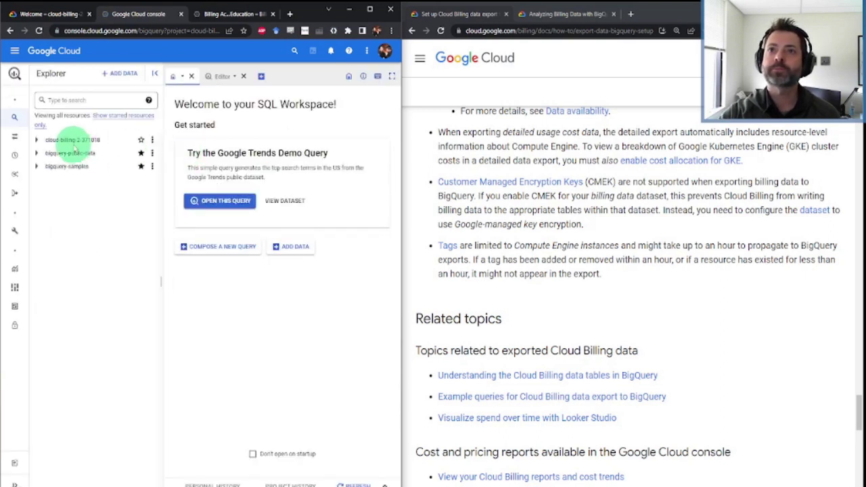
left_click(37, 140)
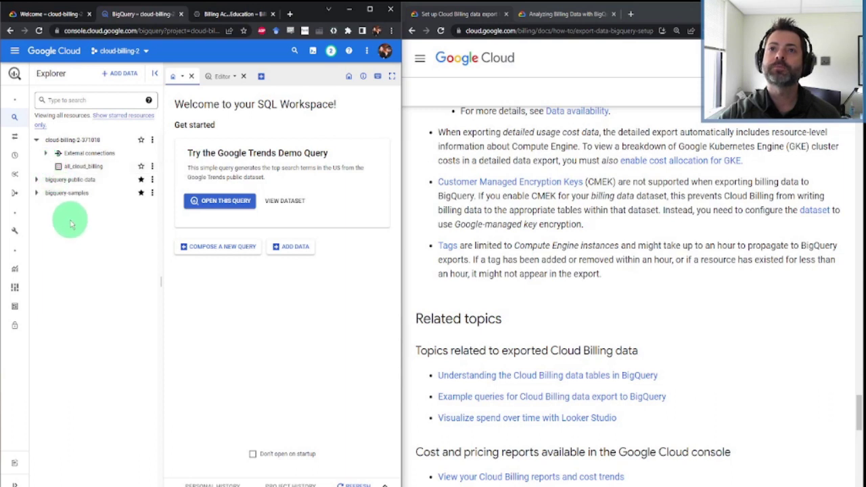
left_click(78, 166)
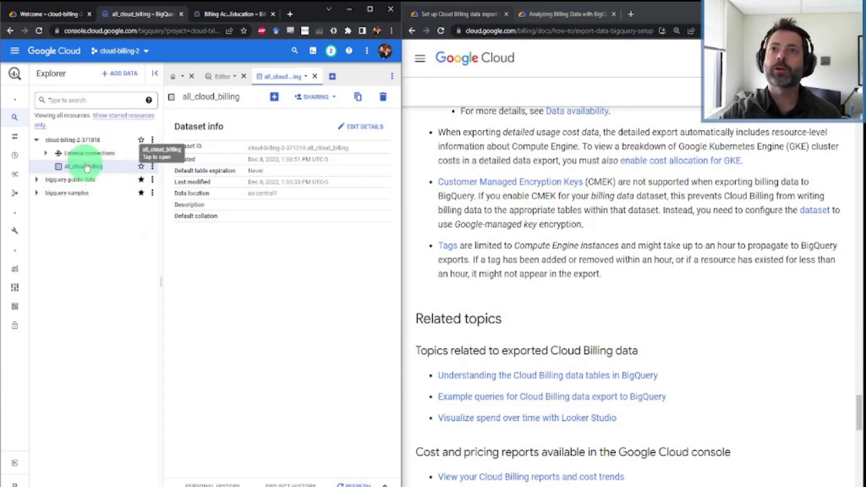
- Switch BigQuery to the cloud-billing project and show the tables in its all_billing_data dataset
left_click(132, 56)
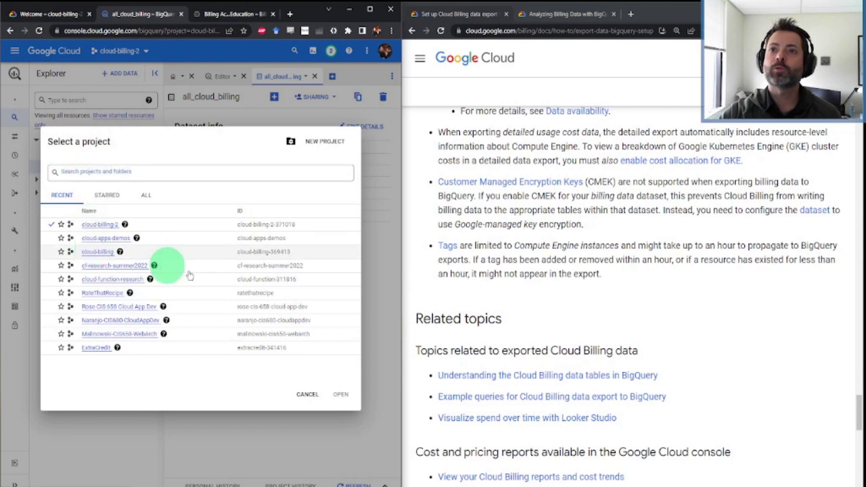
left_click(122, 250)
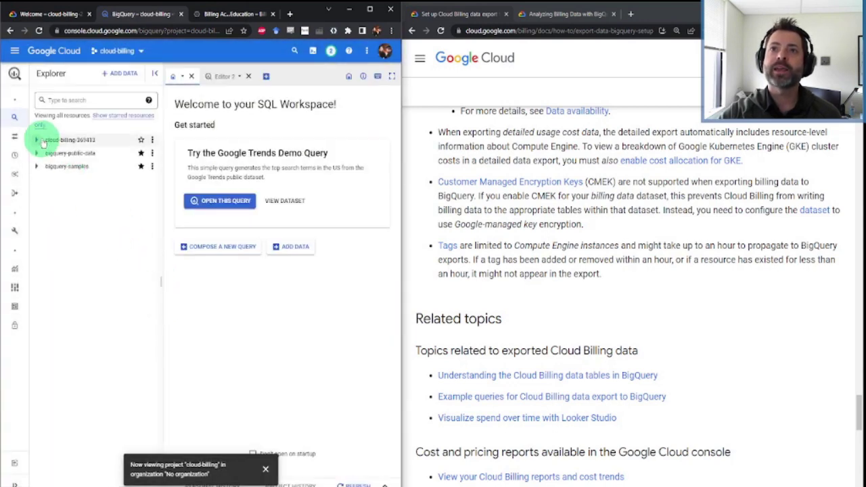
left_click(37, 140)
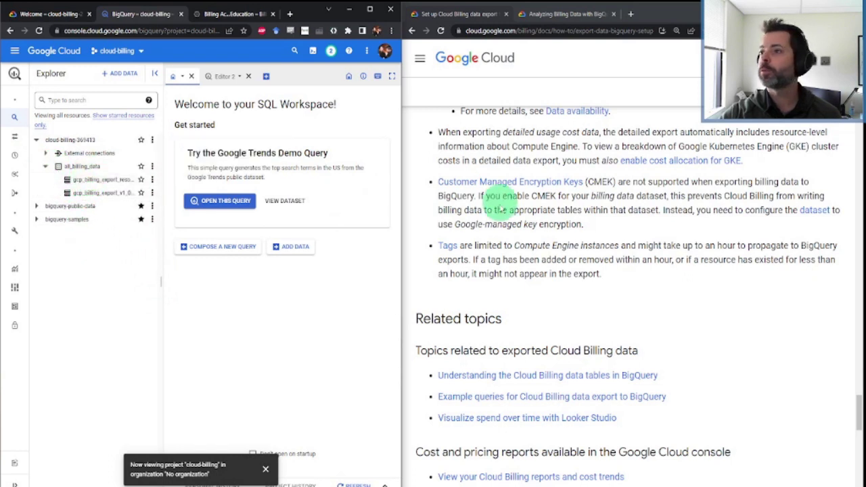
- Open the Example queries for Cloud Billing guide and find the standard usage cost query "Example 1: Sum of all costs, per invoice"
left_click_drag(403, 127, 358, 122)
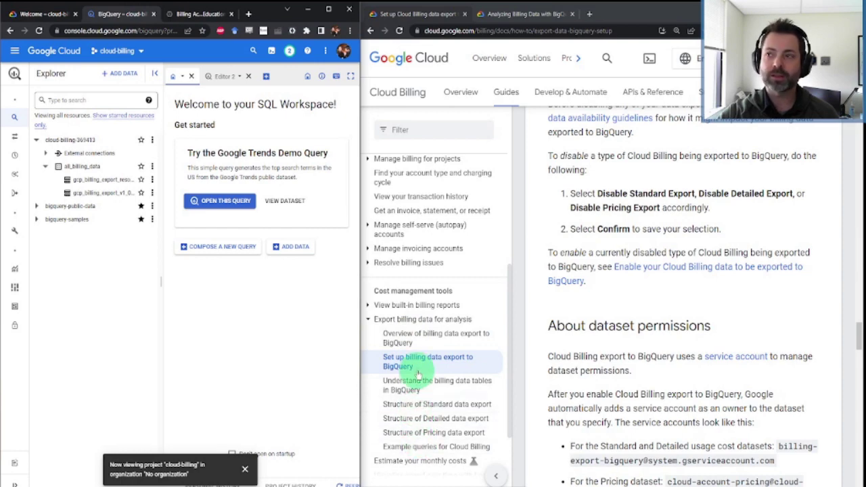
left_click(414, 444)
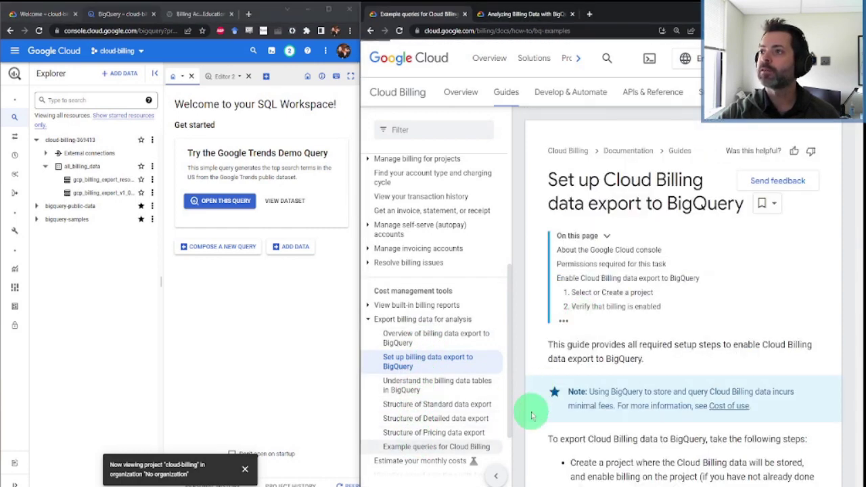
scroll(575, 378, "down", 4)
scroll(580, 386, "down", 1)
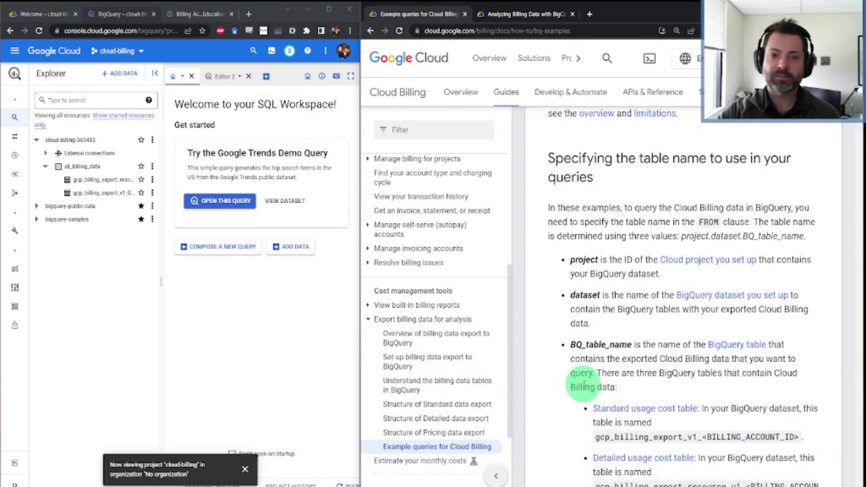
scroll(582, 379, "down", 7)
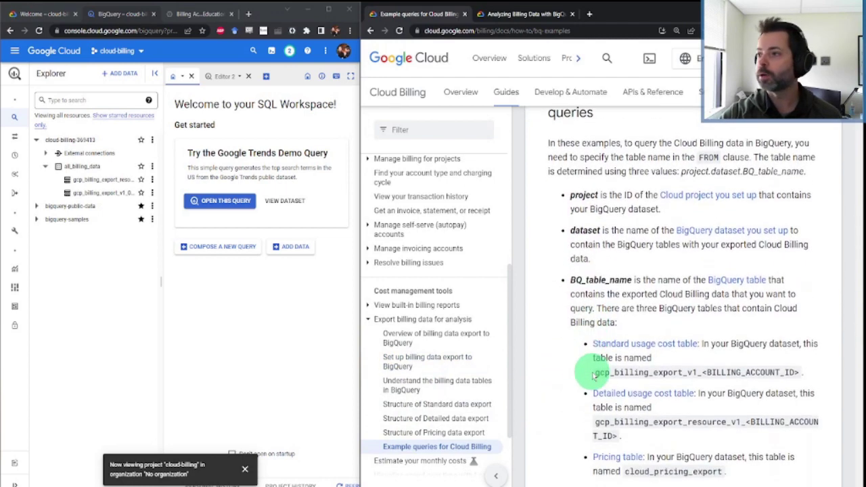
scroll(595, 372, "down", 8)
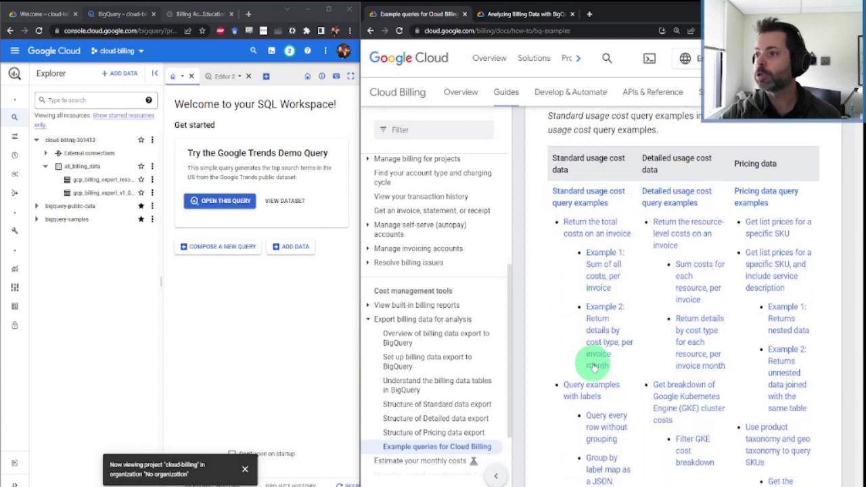
scroll(595, 358, "down", 8)
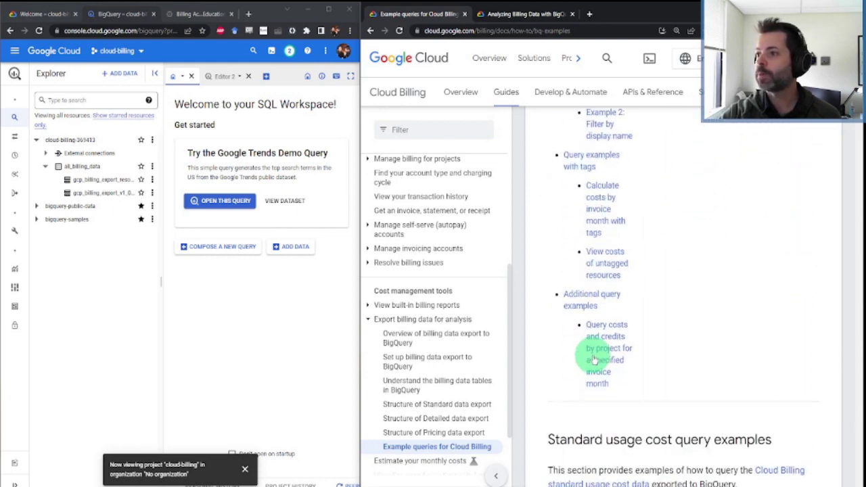
scroll(590, 362, "down", 7)
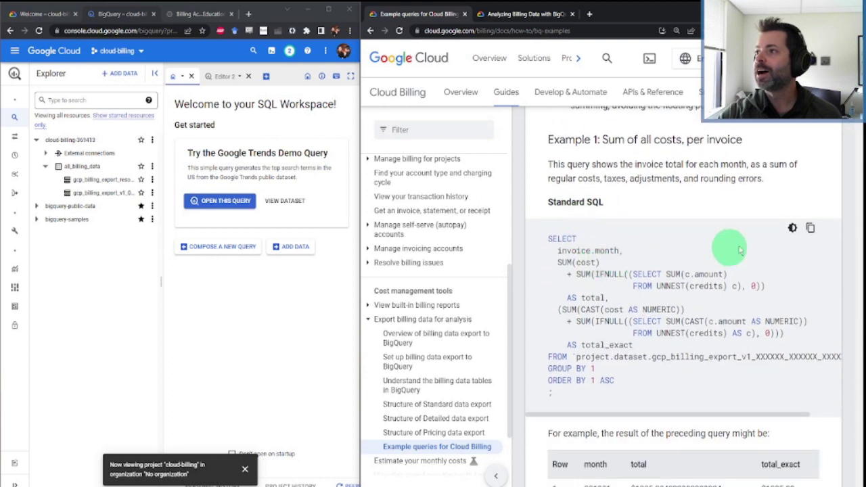
- Copy the full SQL of "Example 1: Sum of all costs, per invoice" and widen the BigQuery window
left_click(808, 228)
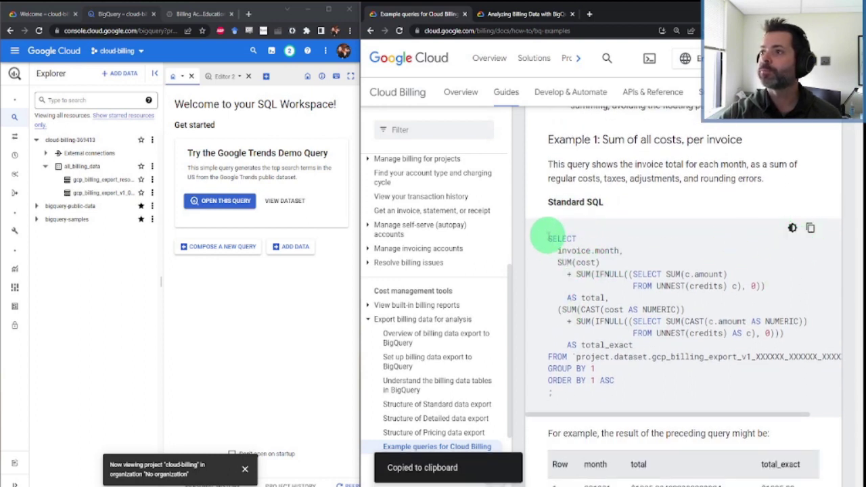
left_click_drag(559, 249, 619, 380)
left_click(559, 382)
left_click_drag(560, 392, 546, 241)
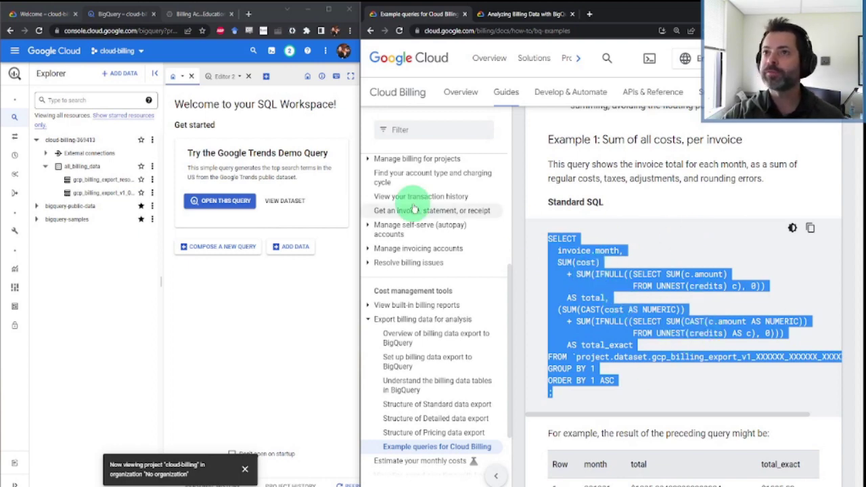
left_click_drag(359, 145, 448, 145)
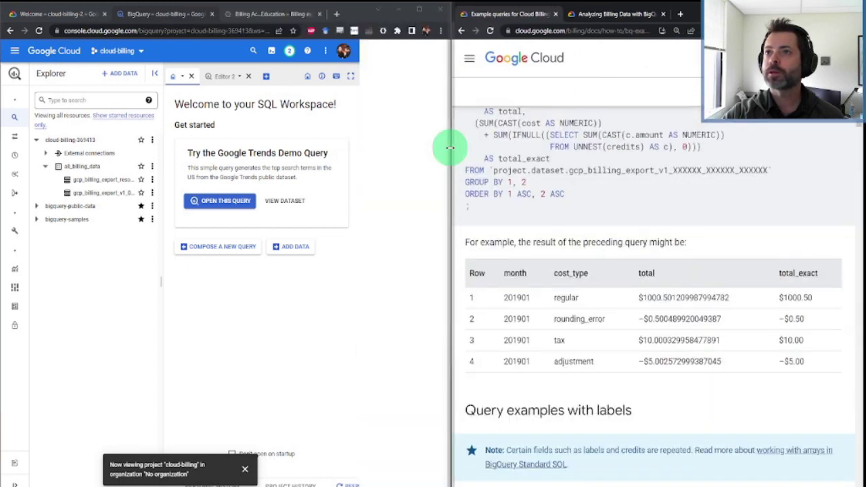
- Start a new query on the detailed gcp_billing_export_resource_v1 table and paste the sample invoice query below the default statement
left_click(108, 184)
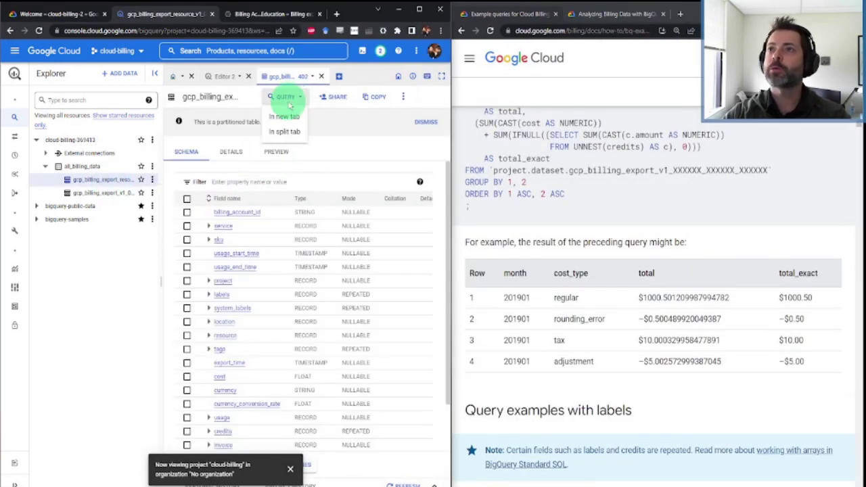
left_click(286, 119)
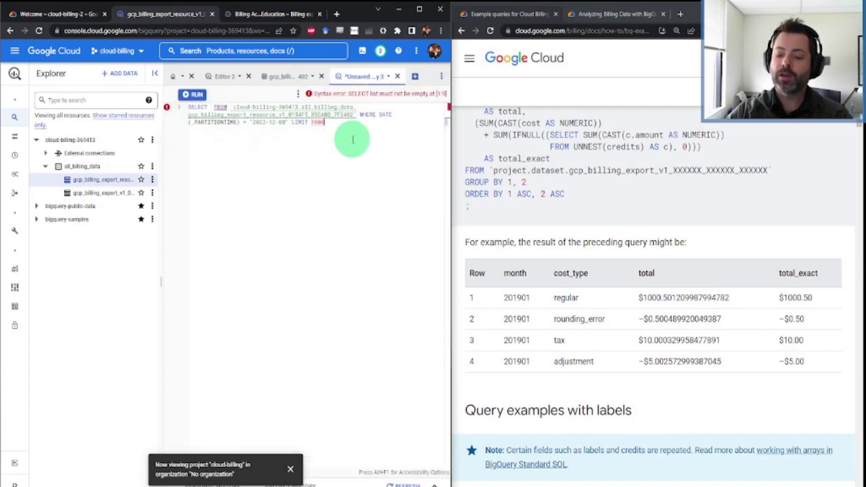
key("ctrl+v")
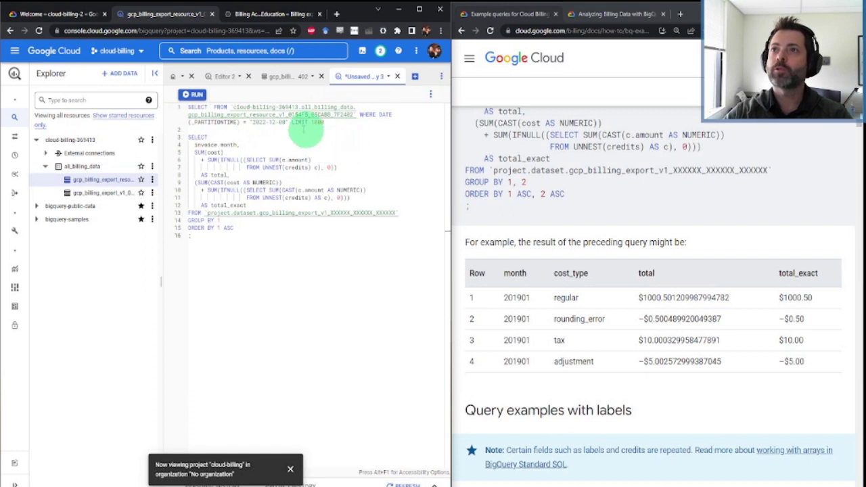
- Cut the table reference out of the default SELECT statement and delete the rest of that statement and its blank lines
left_click_drag(233, 106, 348, 114)
left_click(352, 117)
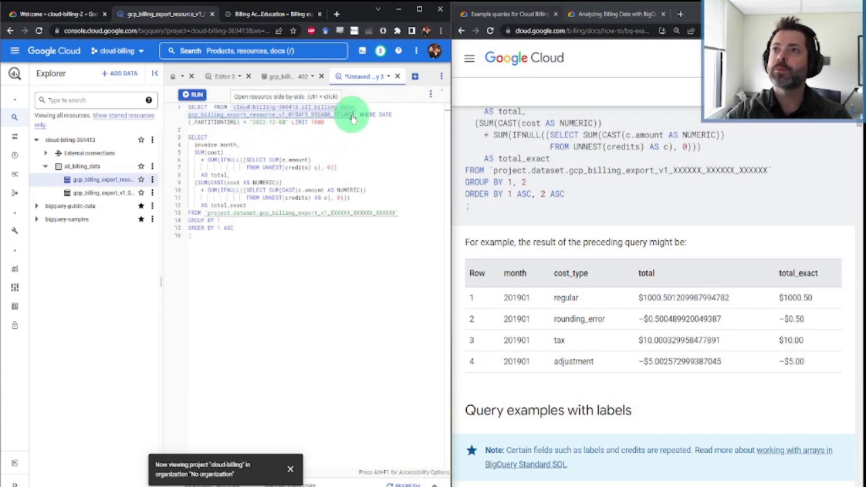
key("BackSpace")
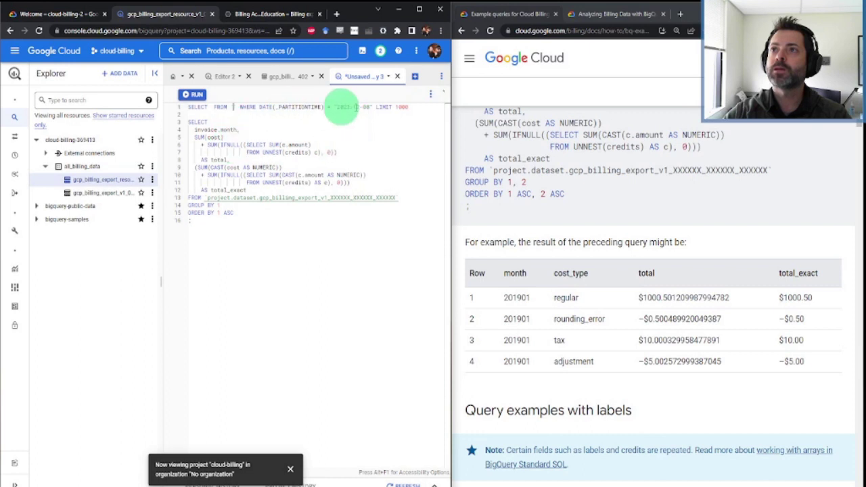
left_click_drag(426, 109, 4, 51)
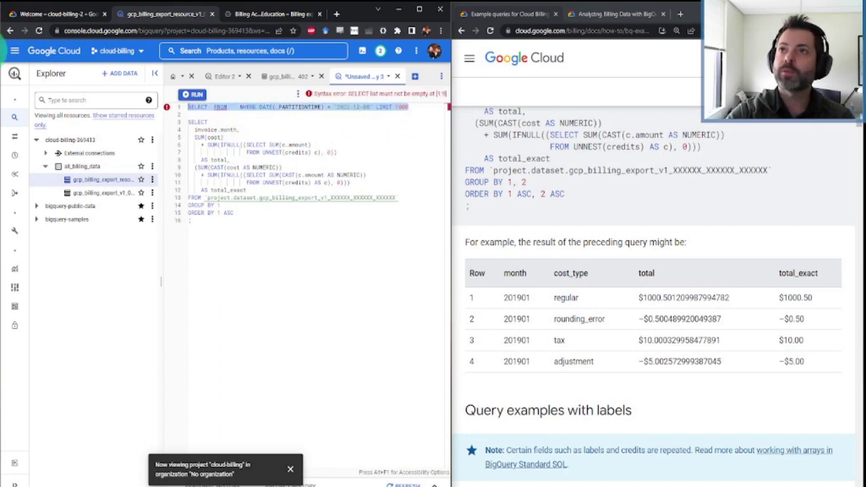
key("Delete")
key("Delete")
key("Delete")
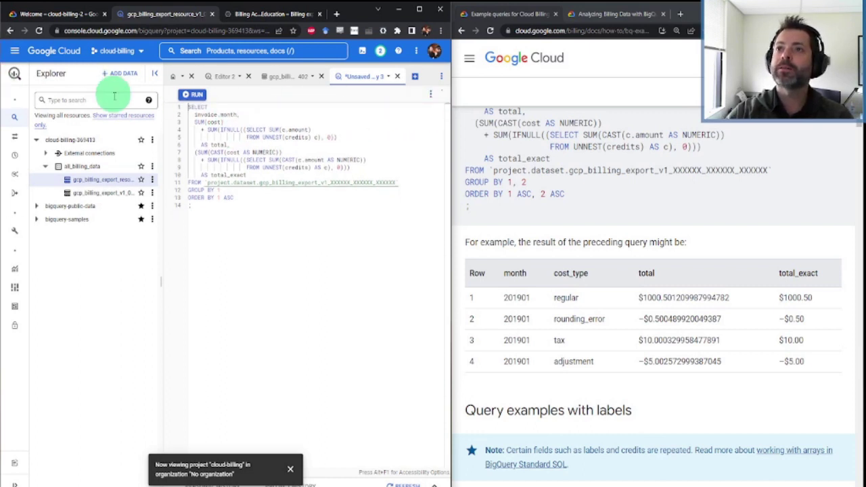
- Replace the placeholder table in the FROM clause with the cut all_billing_data resource table reference and run the query
left_click_drag(207, 183, 390, 187)
key("ctrl+v")
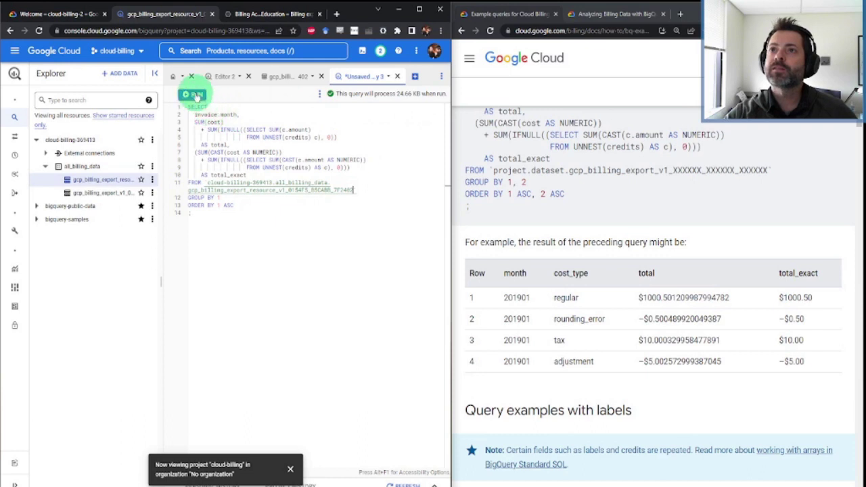
scroll(667, 253, "up", 4)
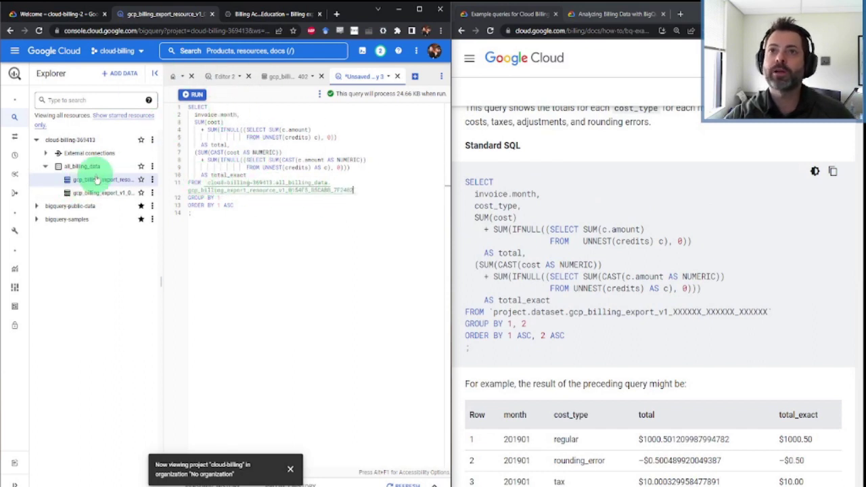
left_click_drag(210, 181, 274, 182)
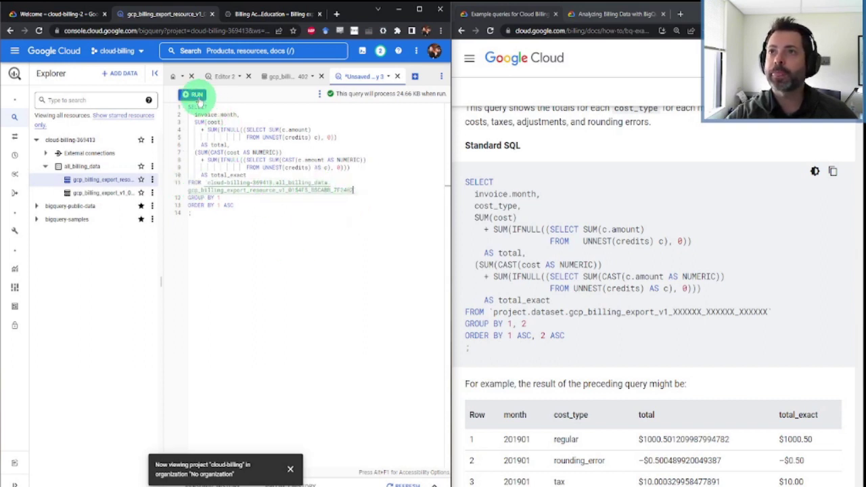
left_click(197, 97)
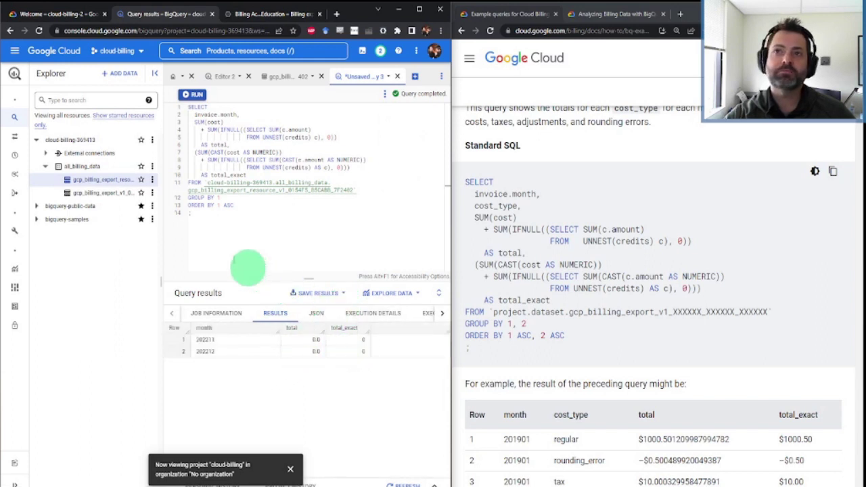
- Copy the entire invoice query into a new query on the standard gcp_billing_export_v1 table, below its default SELECT statement
left_click_drag(232, 222, 149, 102)
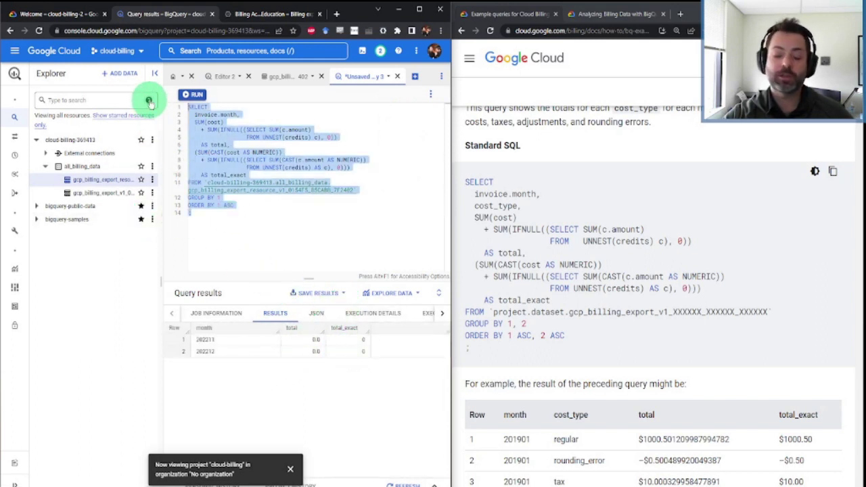
left_click(113, 193)
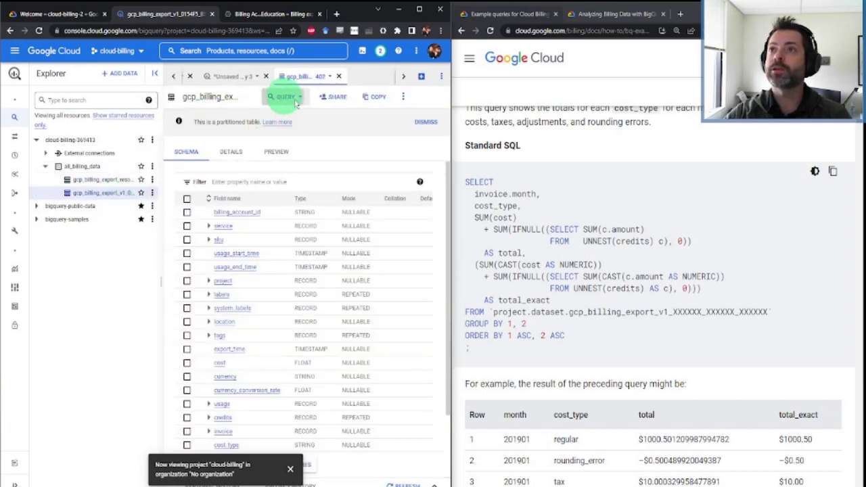
left_click(283, 96)
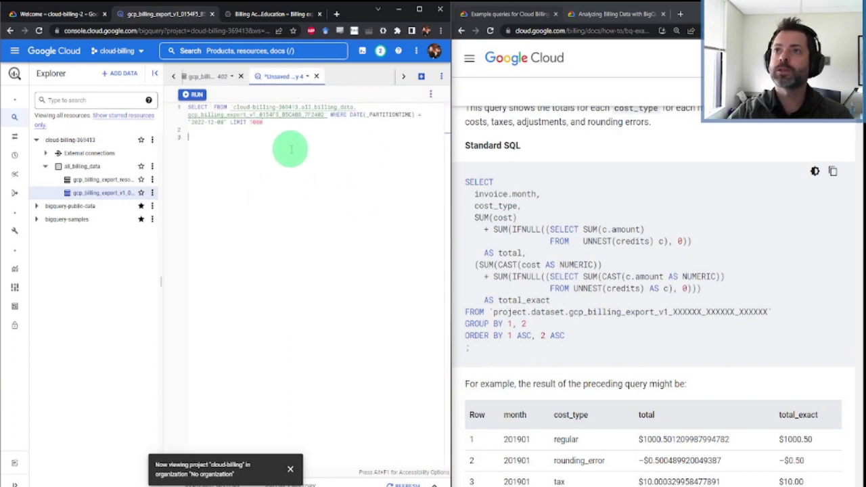
key("ctrl+v")
- Move the standard table reference from the default SELECT statement into the invoice query's FROM clause, replacing the detailed resource table
left_click_drag(234, 107, 322, 115)
key("ctrl+x")
left_click_drag(207, 196, 349, 204)
key("ctrl+v")
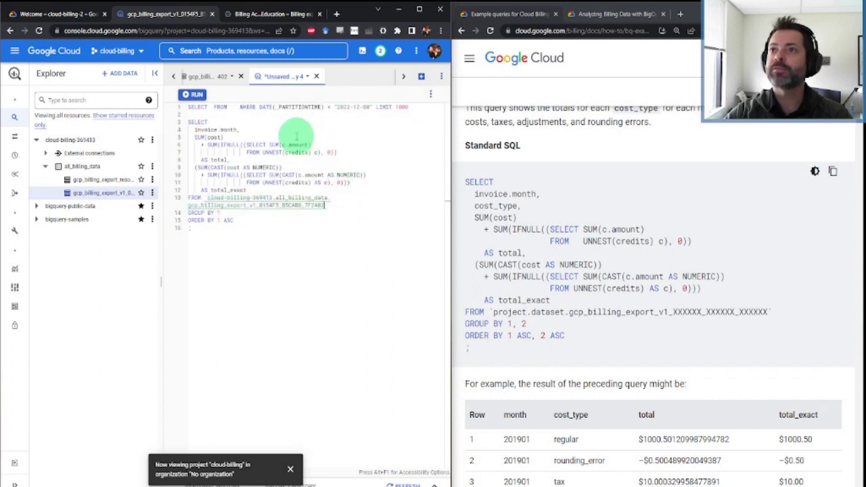
- Delete the leftover default SELECT statement and blank line above the invoice query, and run the query on the standard table
left_click_drag(275, 121, 161, 91)
key("Up")
key("shift+Down")
key("Delete")
key("Delete")
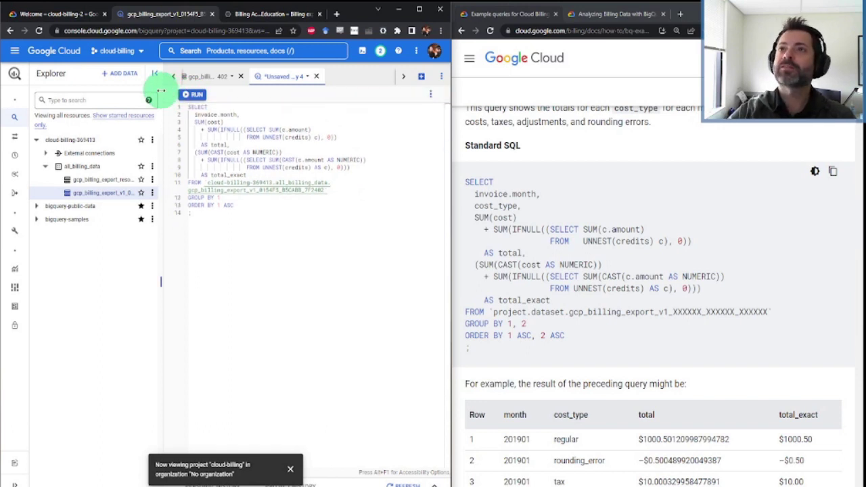
left_click(193, 95)
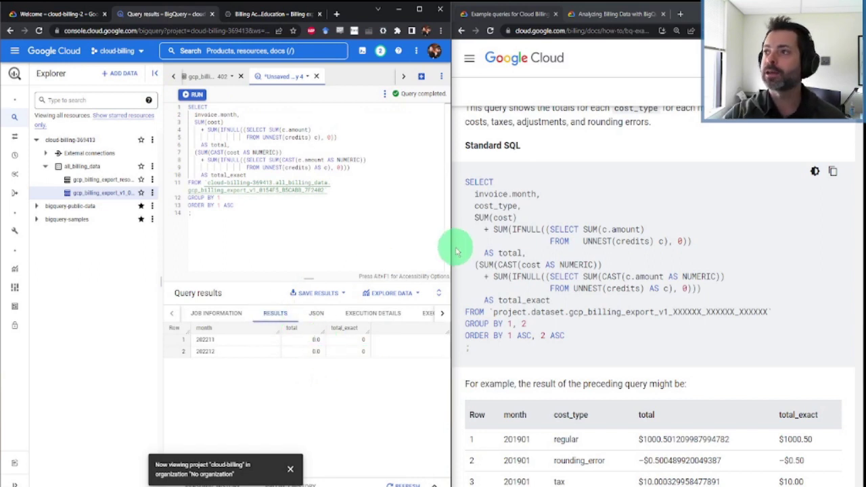
- Examine the sample queries in the "Analyzing Billing Data with BigQuery" lab, including Query 4, and return to the Cloud Billing example queries page
scroll(561, 296, "down", 2)
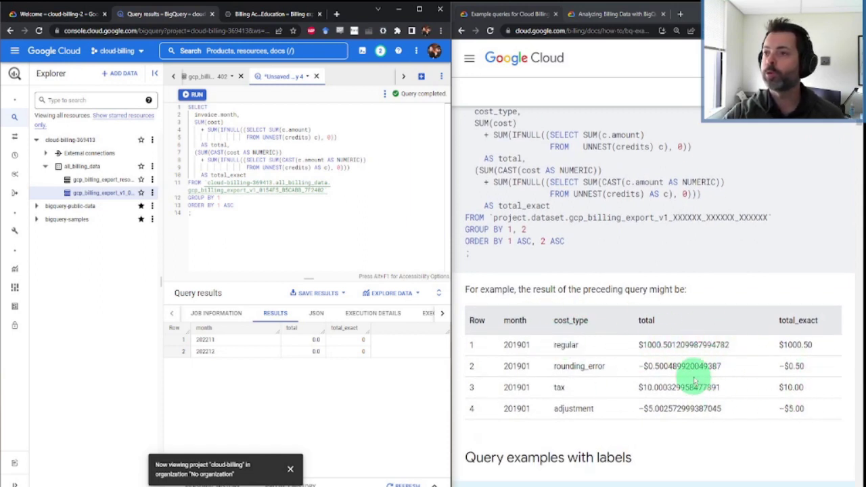
left_click(582, 14)
scroll(636, 199, "down", 12)
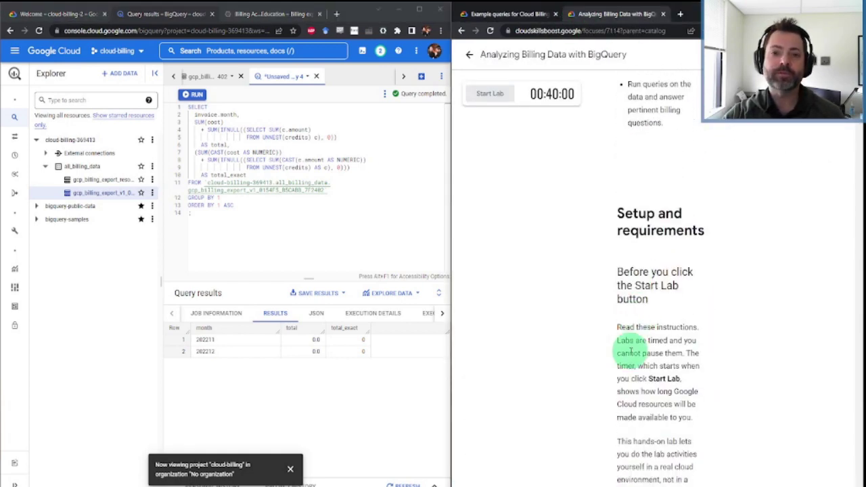
scroll(639, 345, "down", 10)
scroll(629, 339, "up", 6)
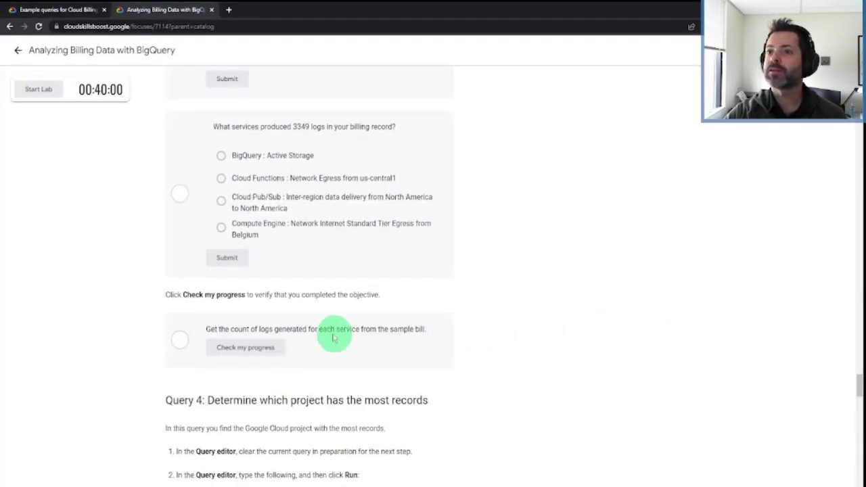
scroll(332, 333, "down", 5)
scroll(327, 334, "down", 10)
scroll(312, 339, "up", 10)
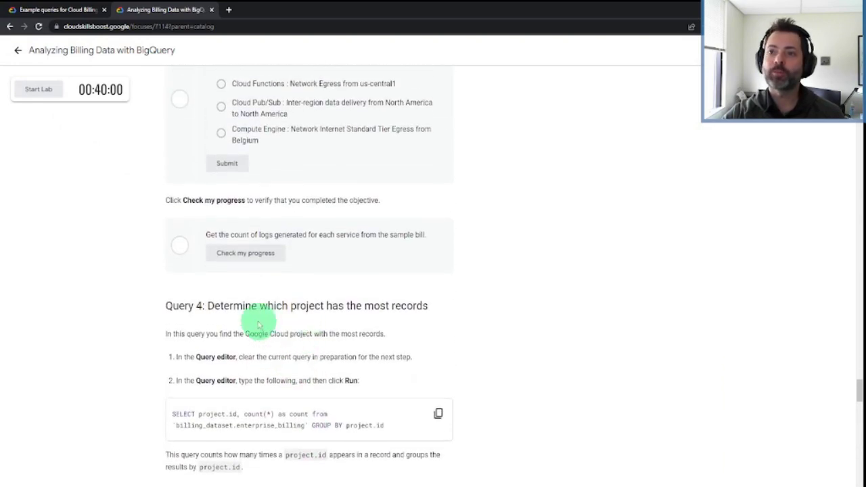
left_click(65, 8)
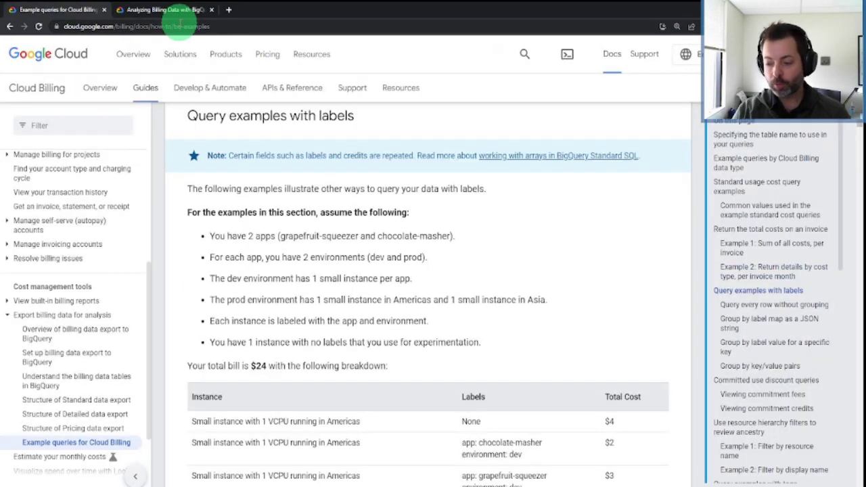